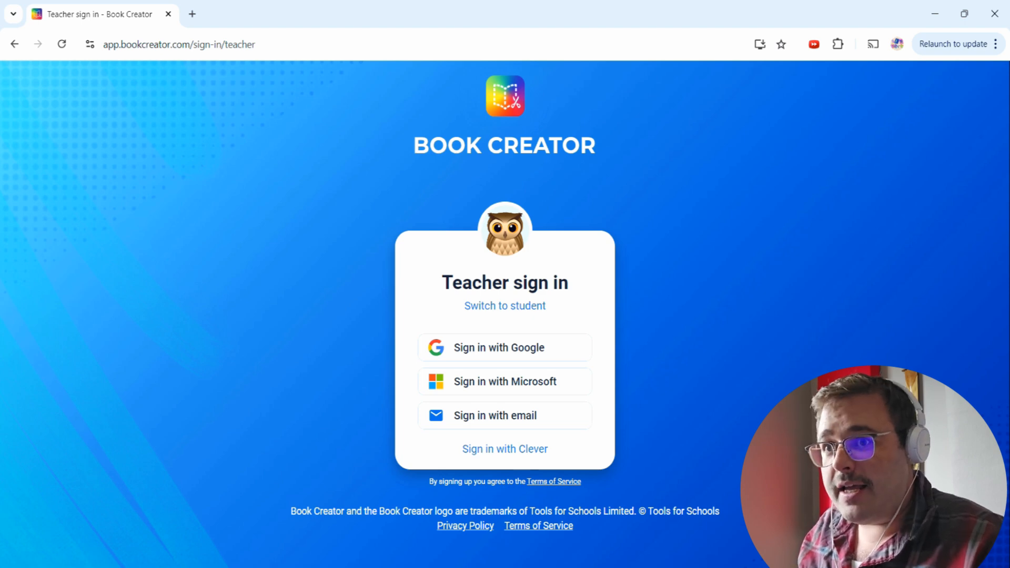
# Sign in to Book Creator as a teacher with the existing Google account.
pyautogui.click(501, 308)
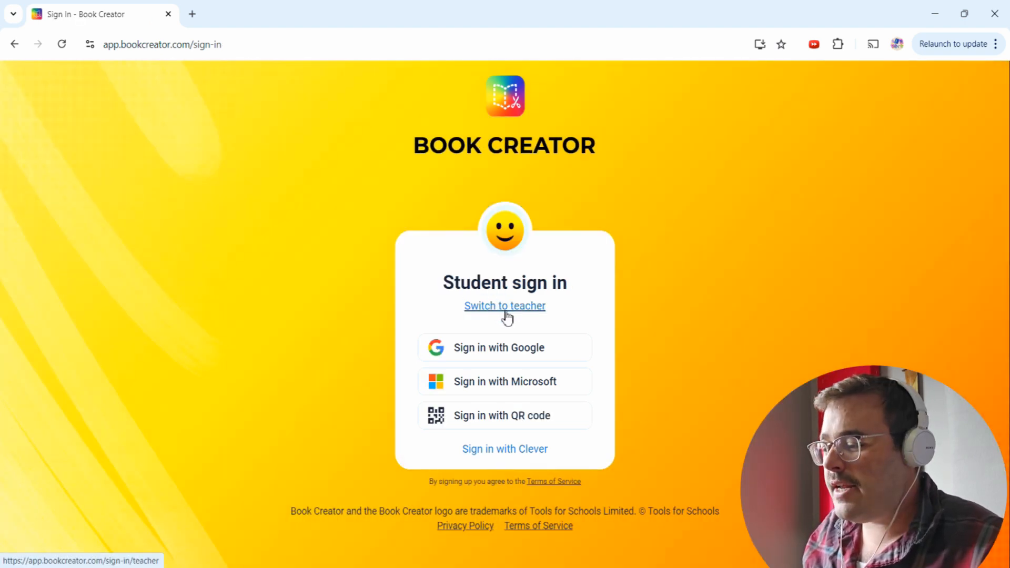
pyautogui.click(503, 308)
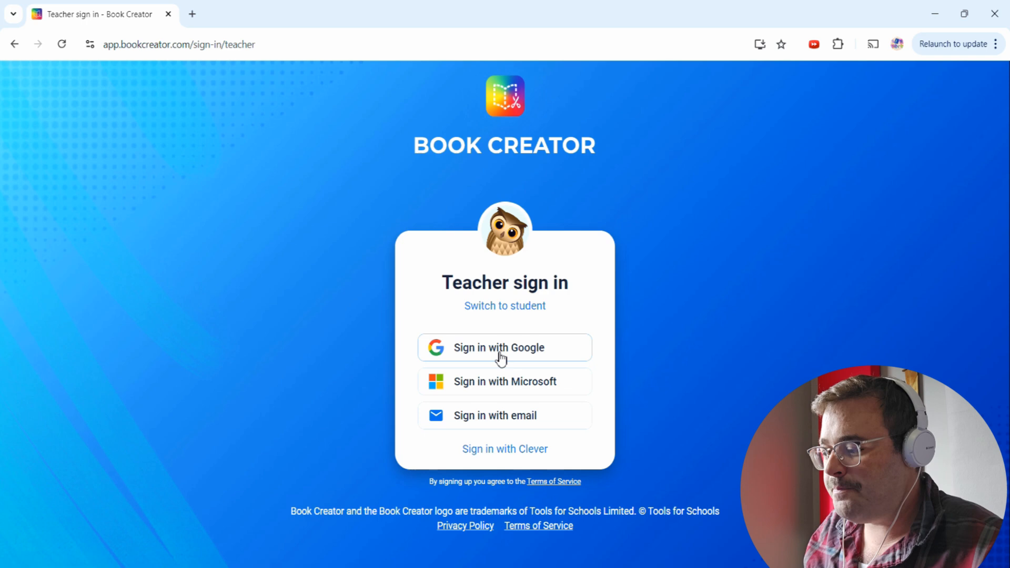
pyautogui.click(499, 354)
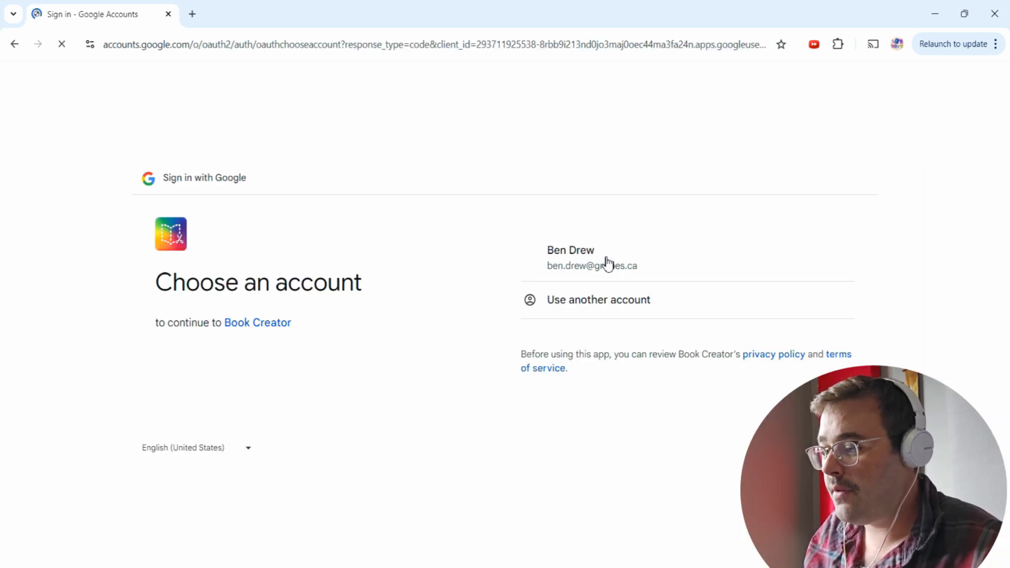
pyautogui.click(599, 262)
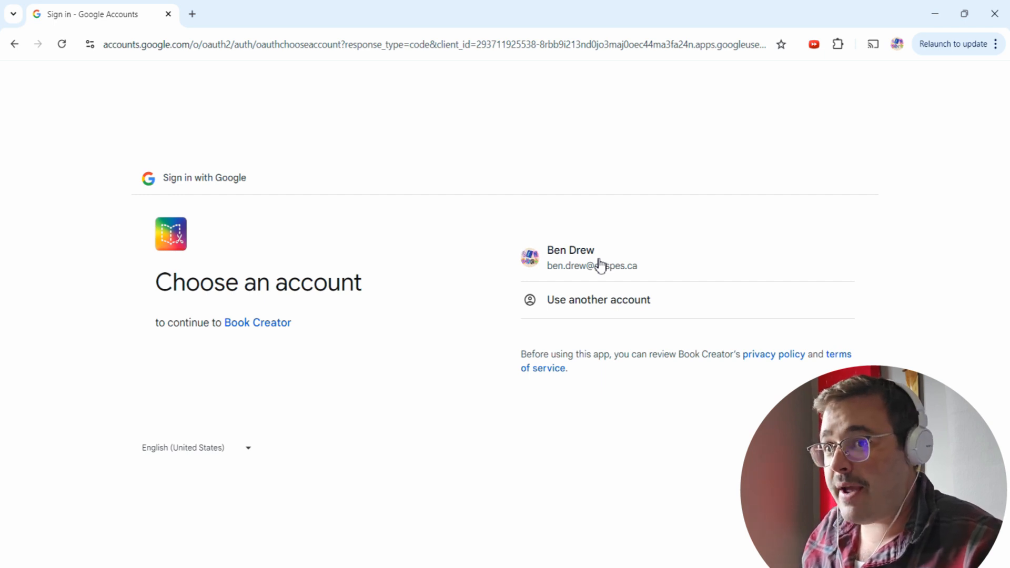
pyautogui.click(573, 264)
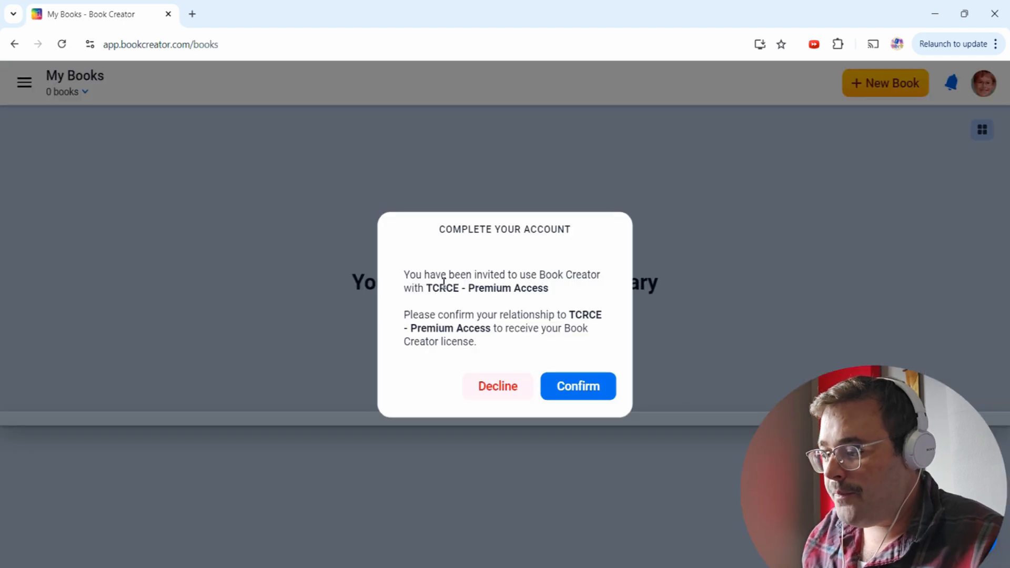
# Confirm the TCRCE - Premium Access invitation to complete the account and dismiss the webinar announcement.
pyautogui.moveTo(444, 284); pyautogui.dragTo(579, 316)
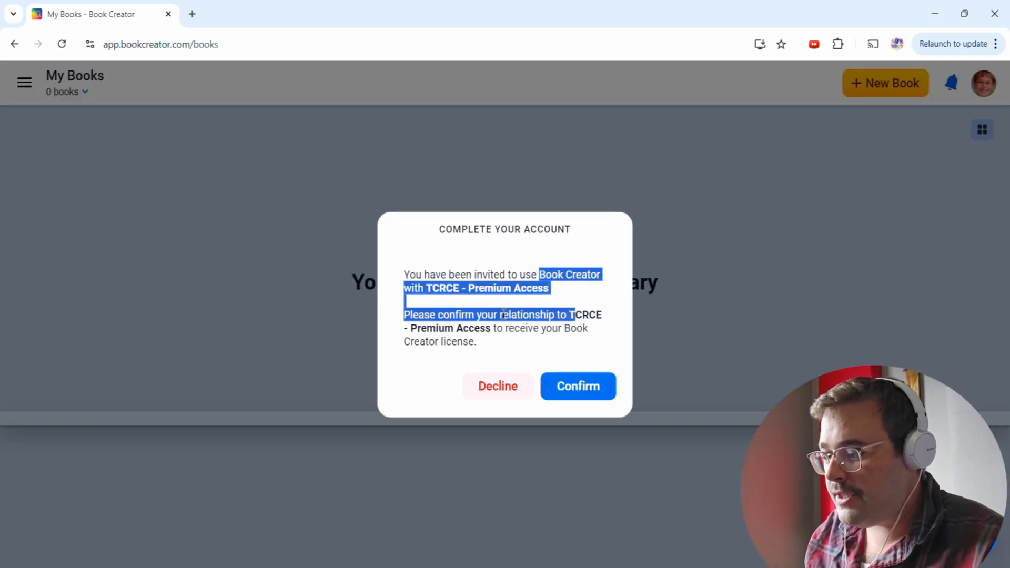
pyautogui.click(568, 387)
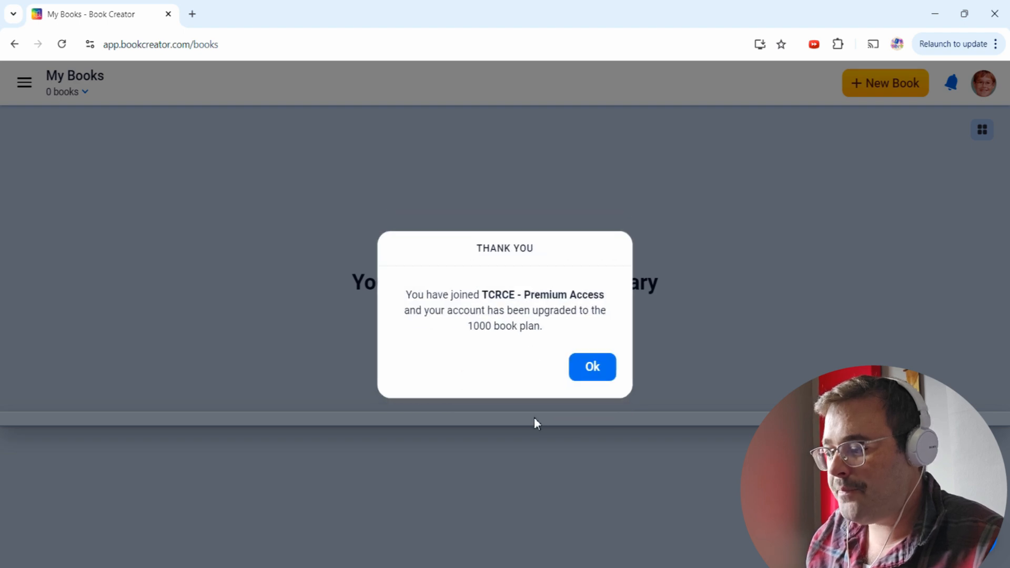
pyautogui.moveTo(444, 293); pyautogui.dragTo(574, 331)
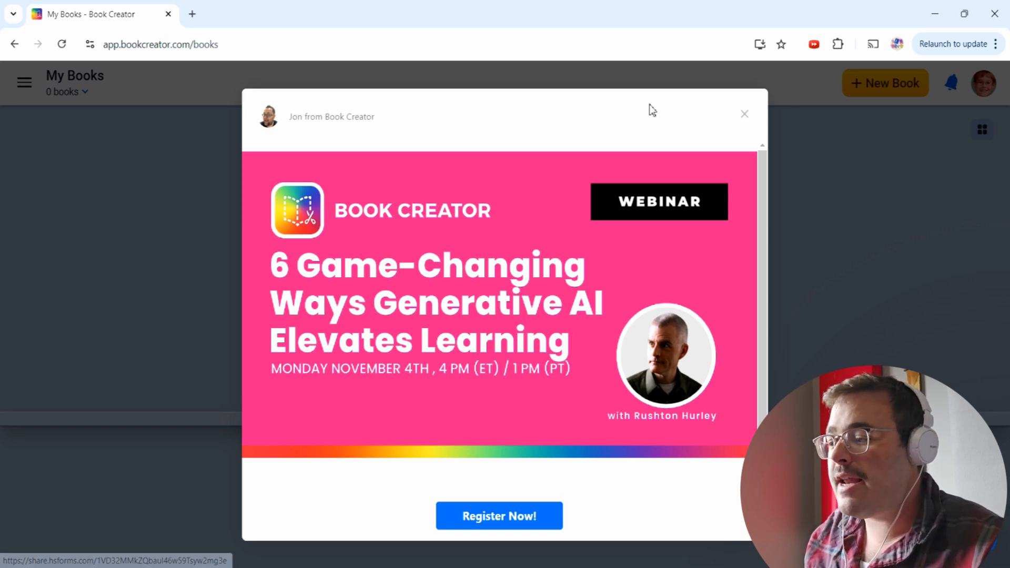
pyautogui.click(745, 116)
pyautogui.click(746, 117)
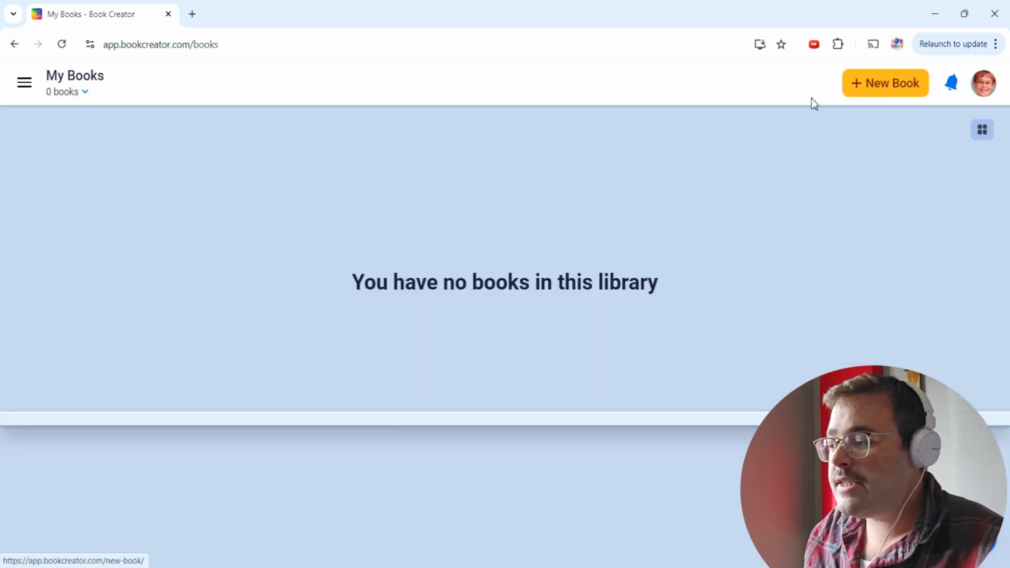
# Open the Science library from the teacher dashboard and browse the books in it.
pyautogui.click(25, 84)
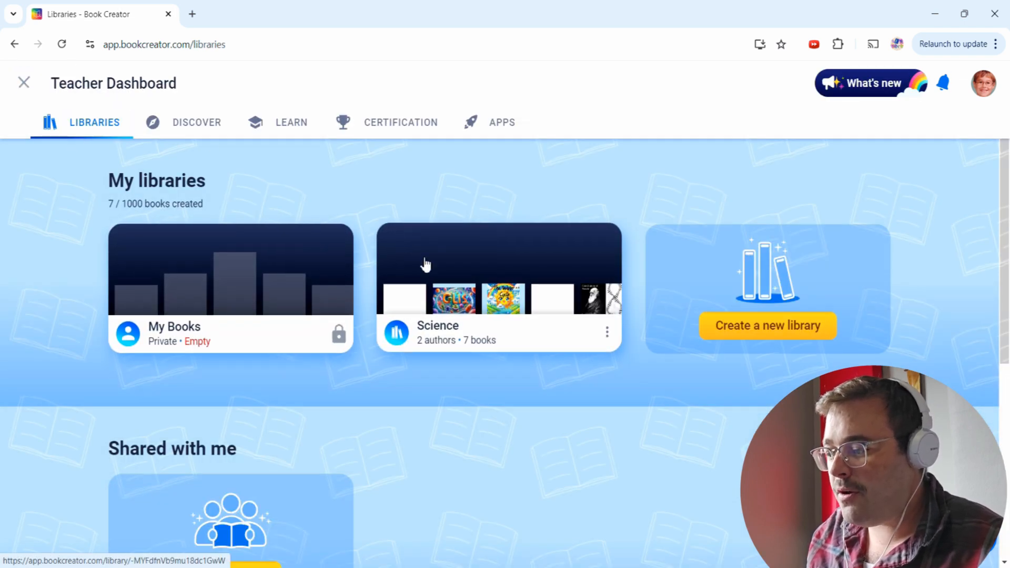
pyautogui.click(414, 304)
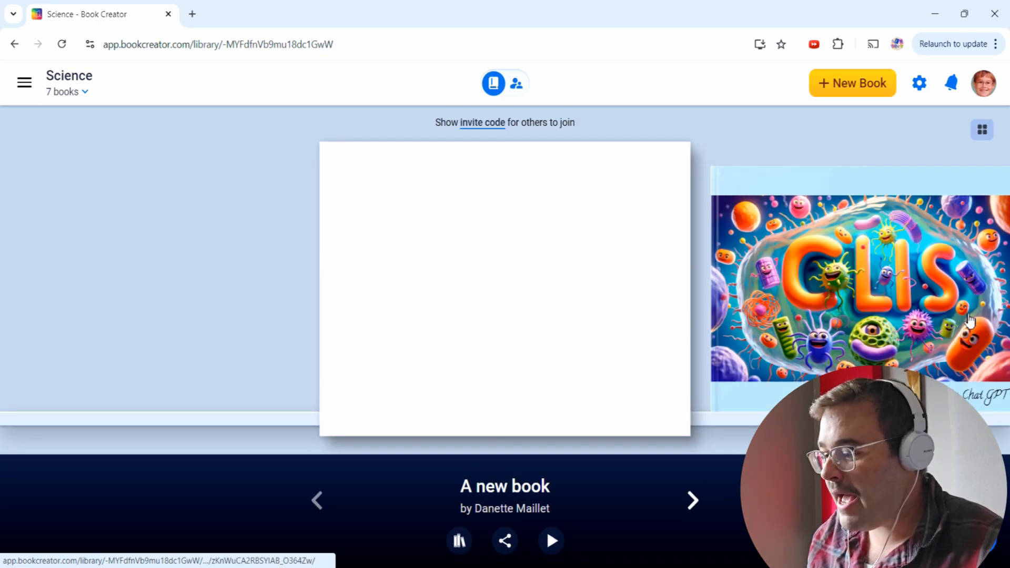
pyautogui.click(695, 497)
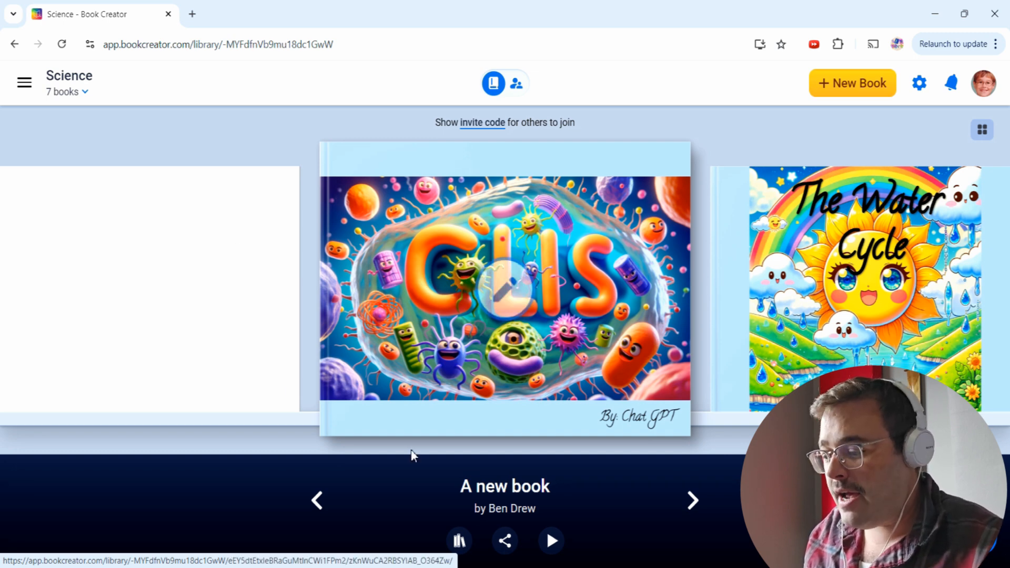
pyautogui.click(317, 502)
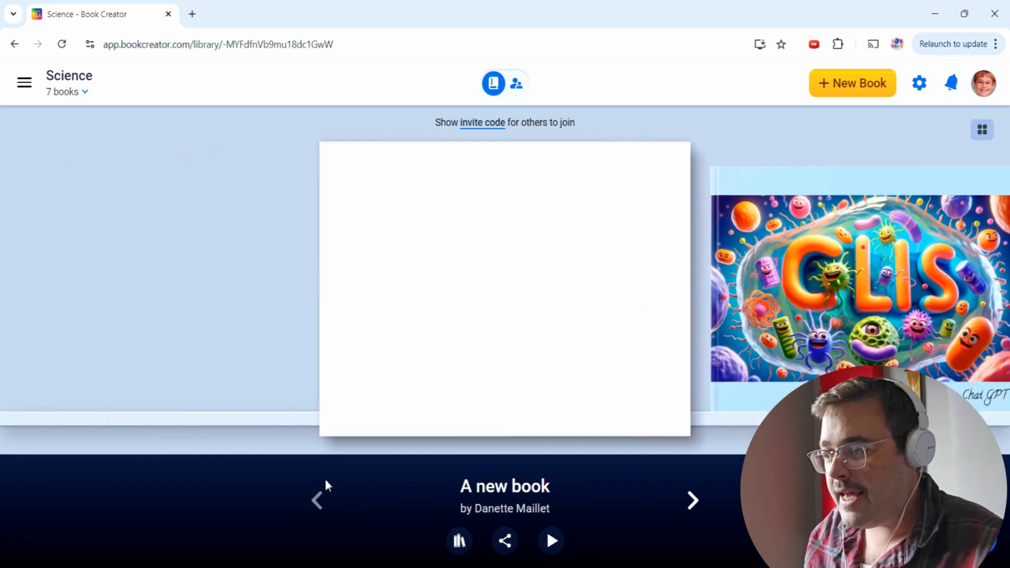
pyautogui.click(482, 122)
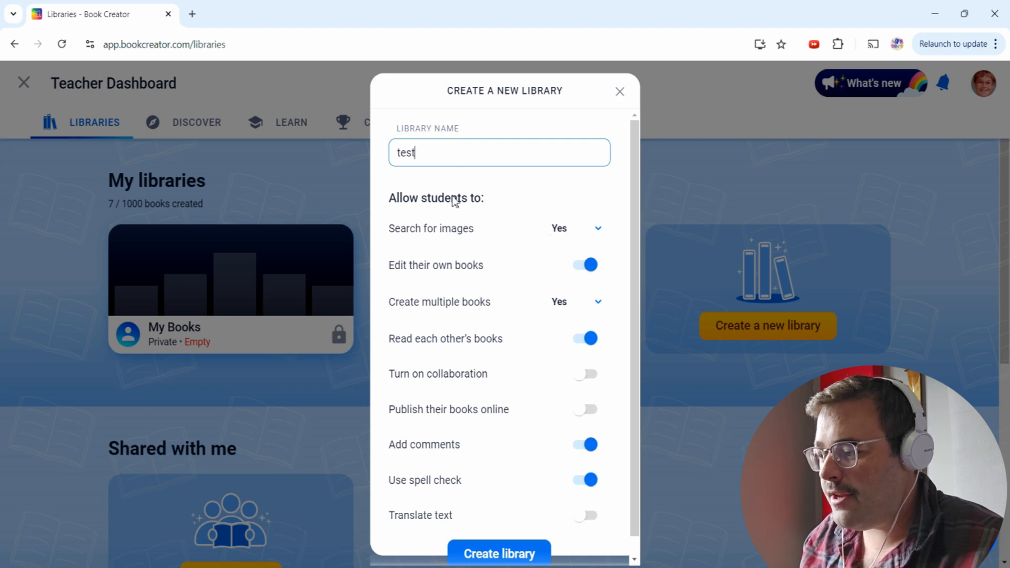
# Create the library named test with collaboration turned on, keeping students able to read each other's books and online publishing off.
pyautogui.scroll(-1, 470, 277)
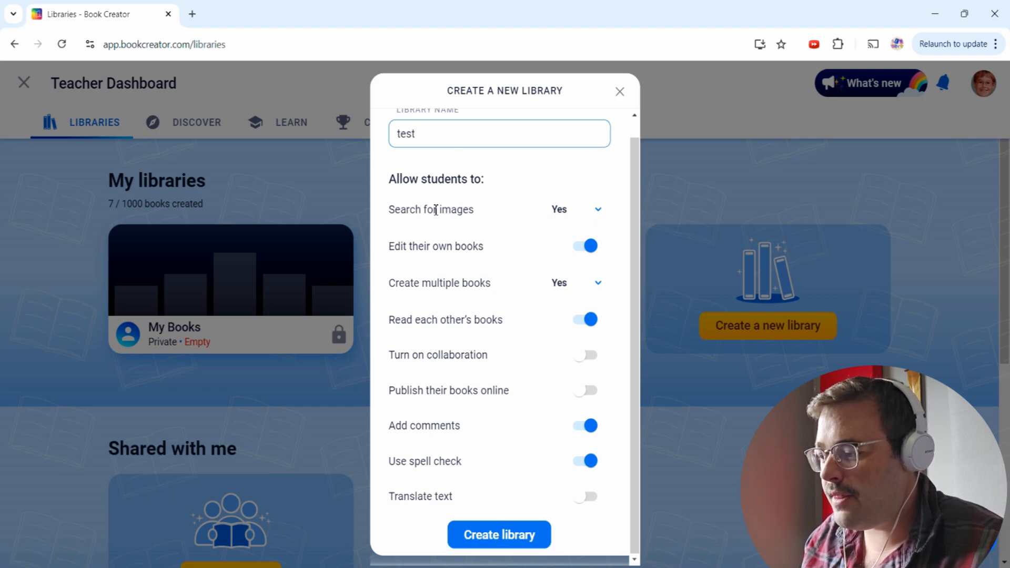
pyautogui.moveTo(435, 210); pyautogui.dragTo(513, 223)
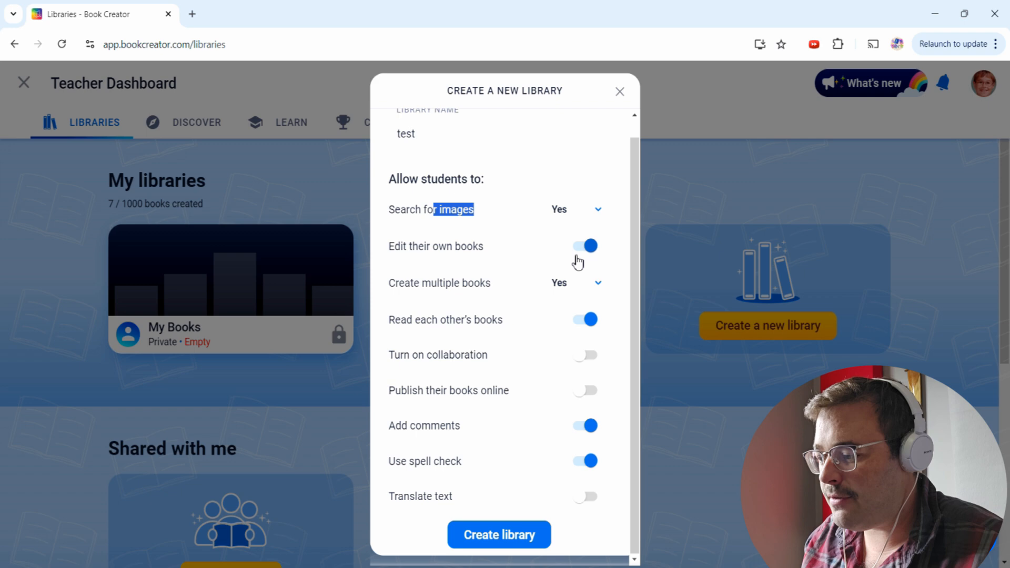
pyautogui.moveTo(452, 287); pyautogui.dragTo(574, 300)
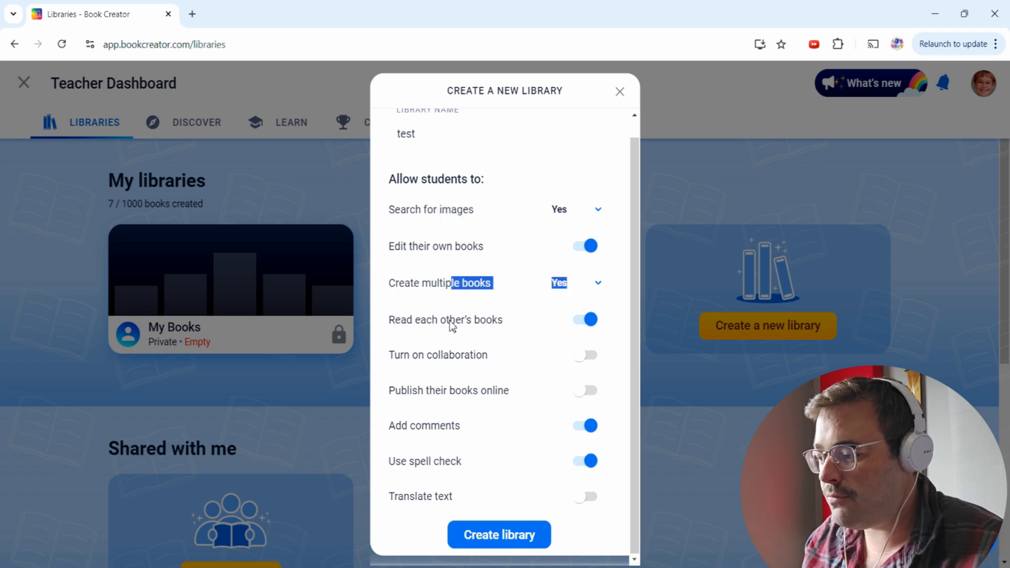
pyautogui.click(545, 326)
pyautogui.click(580, 322)
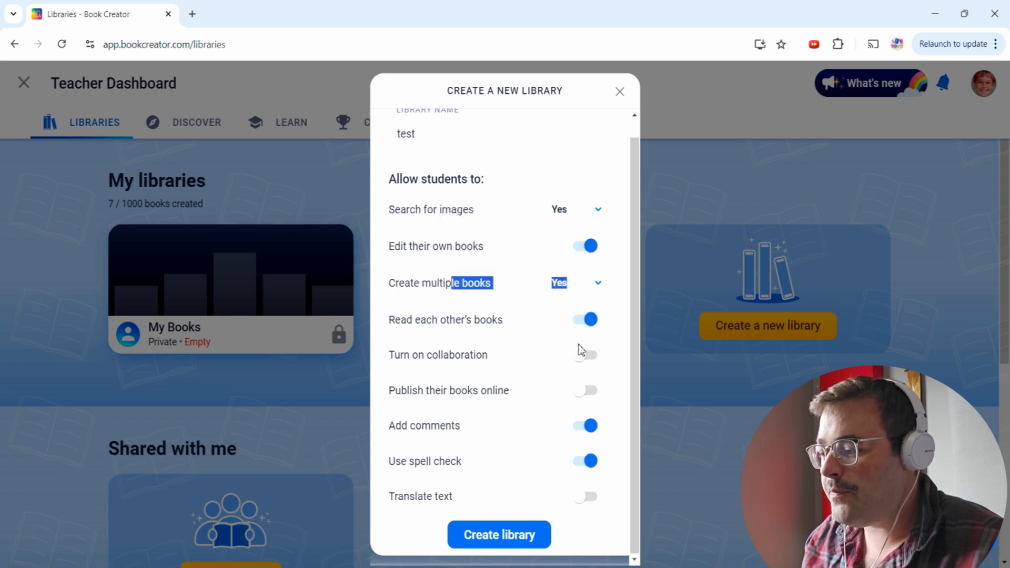
pyautogui.click(579, 356)
pyautogui.click(581, 322)
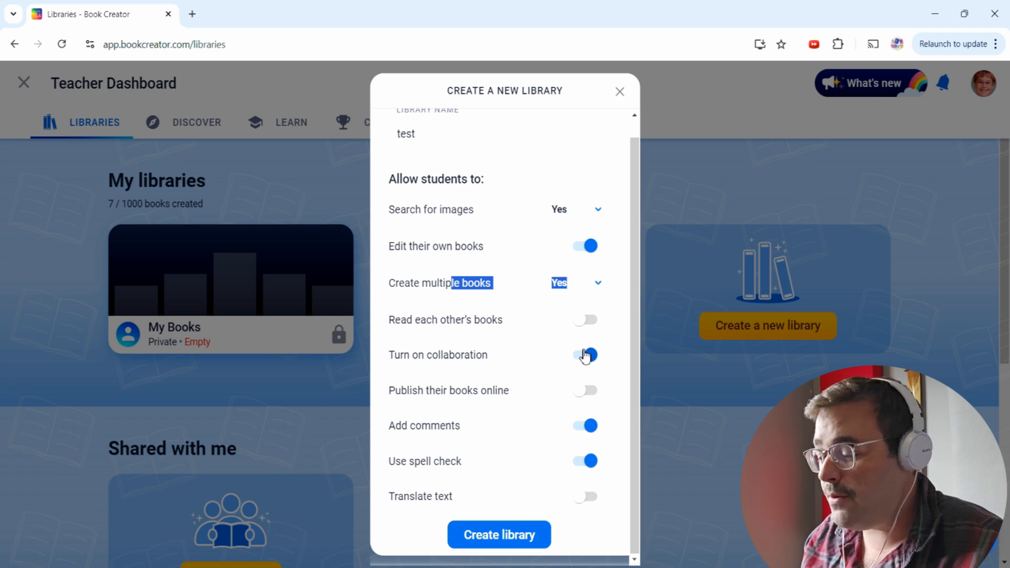
pyautogui.click(587, 320)
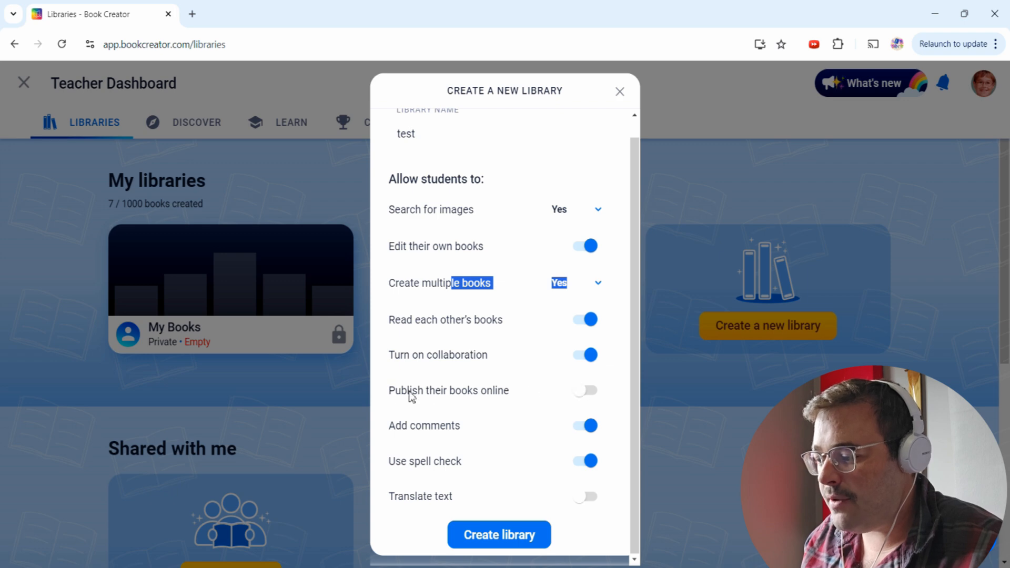
pyautogui.click(580, 392)
pyautogui.click(550, 370)
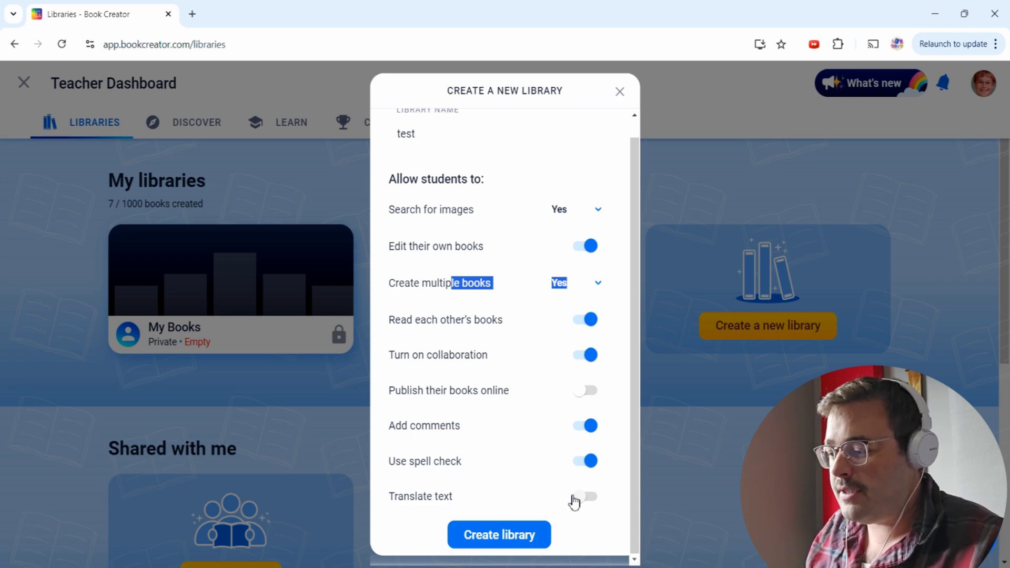
pyautogui.click(517, 536)
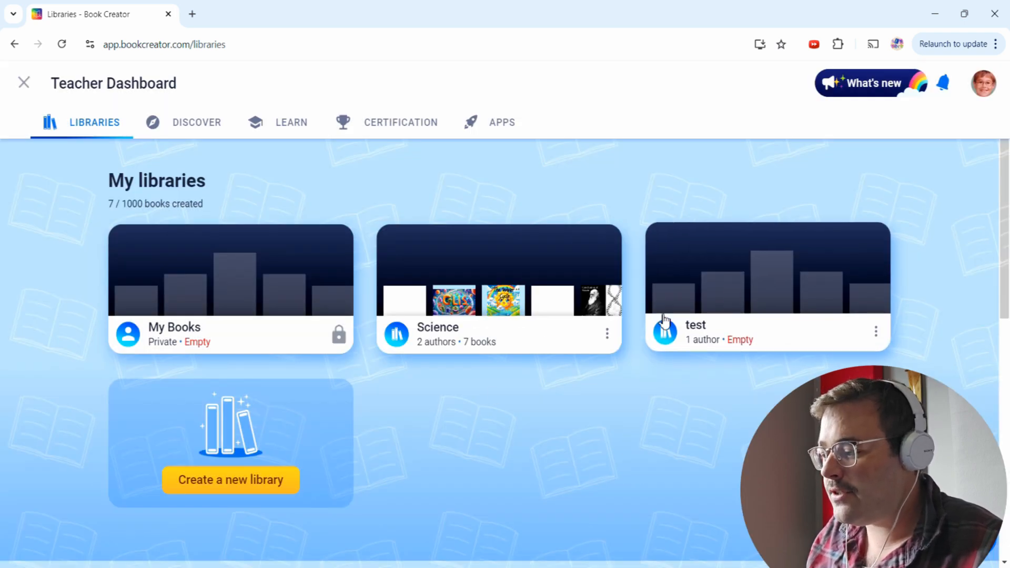
# Open the test library and create a blank square 1:1 book in it.
pyautogui.click(742, 282)
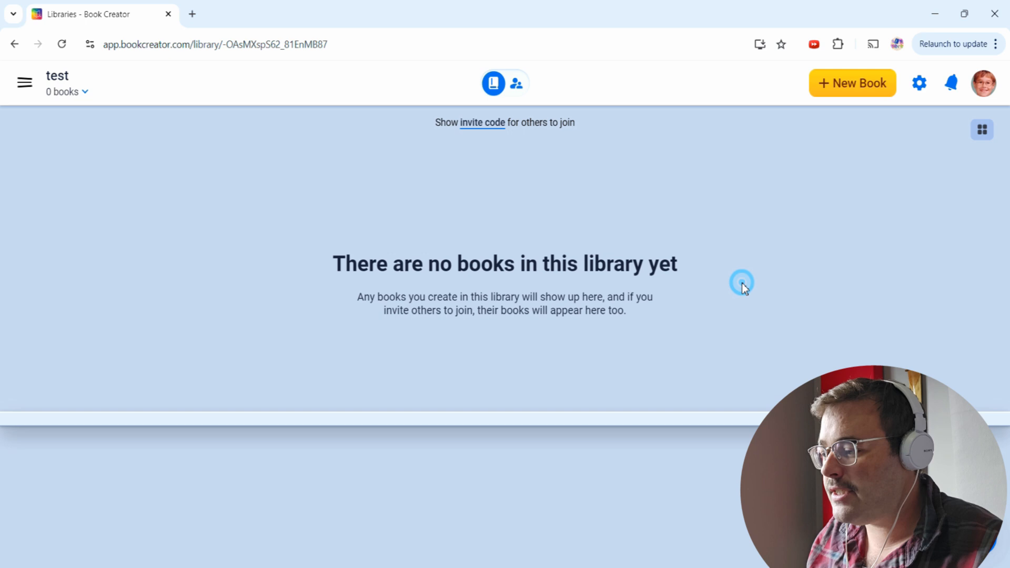
pyautogui.click(838, 82)
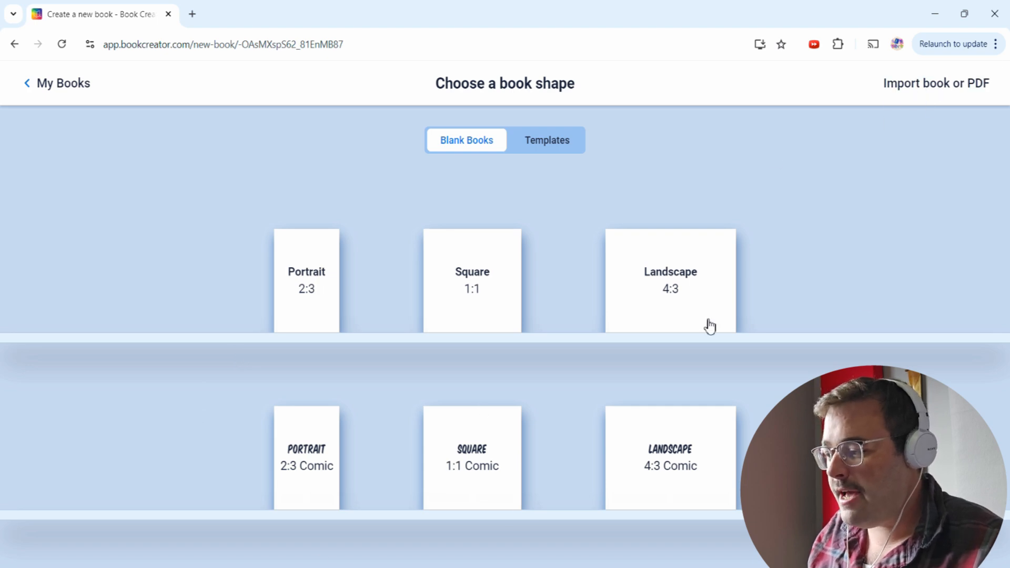
pyautogui.click(473, 294)
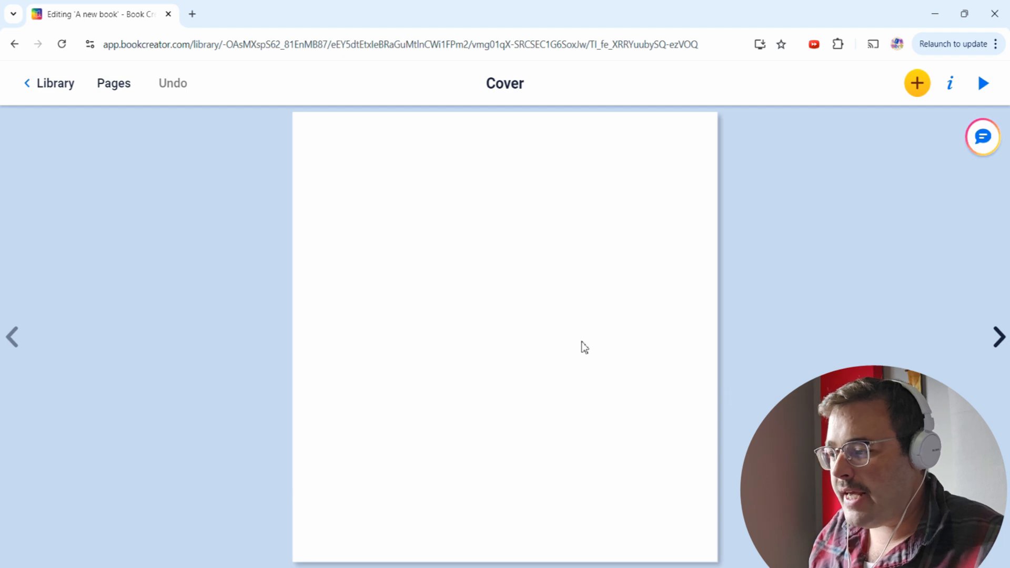
# Add two blank pages after the book's third page and return to the cover.
pyautogui.click(1000, 338)
pyautogui.click(1000, 337)
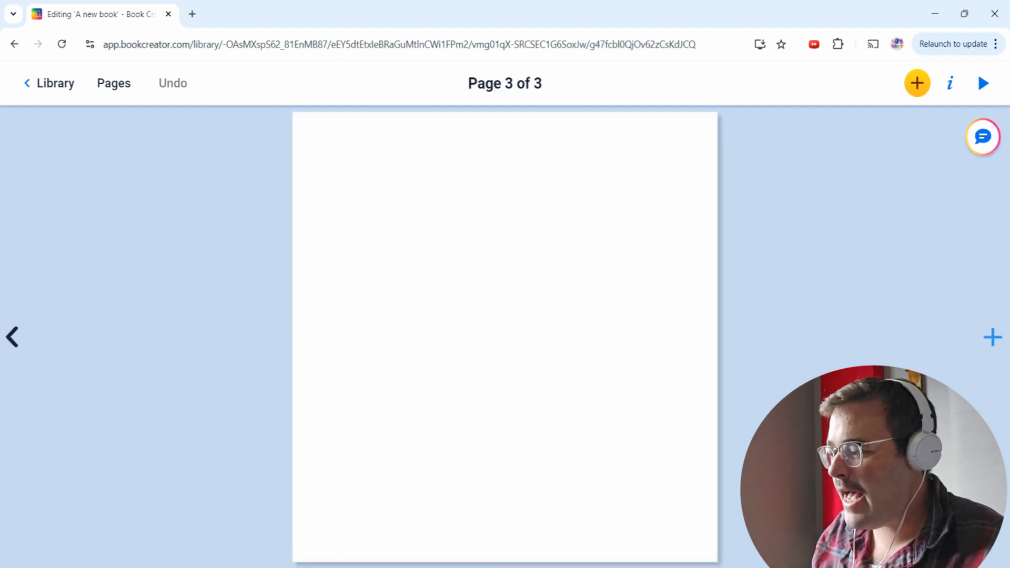
pyautogui.click(993, 339)
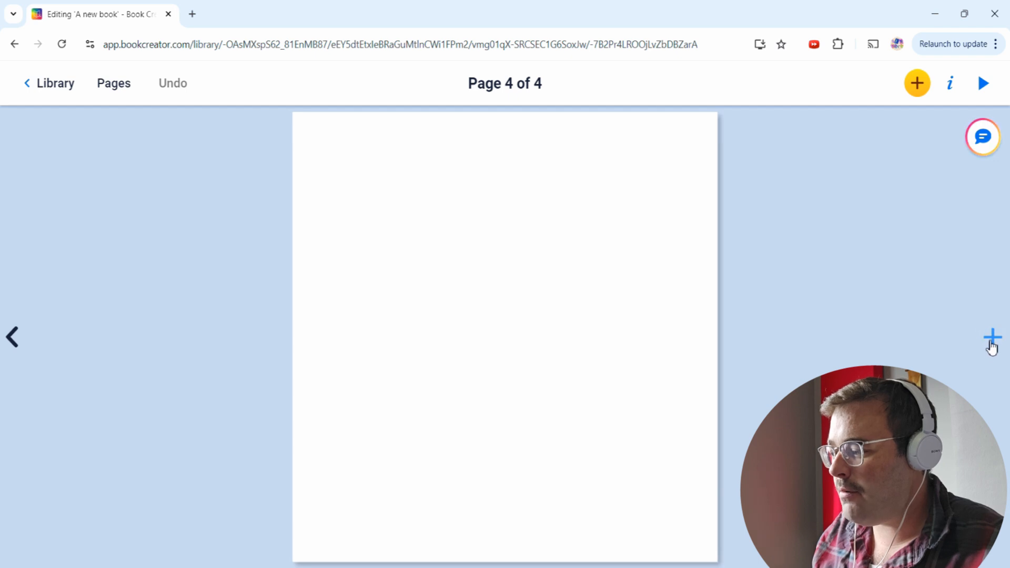
pyautogui.click(993, 339)
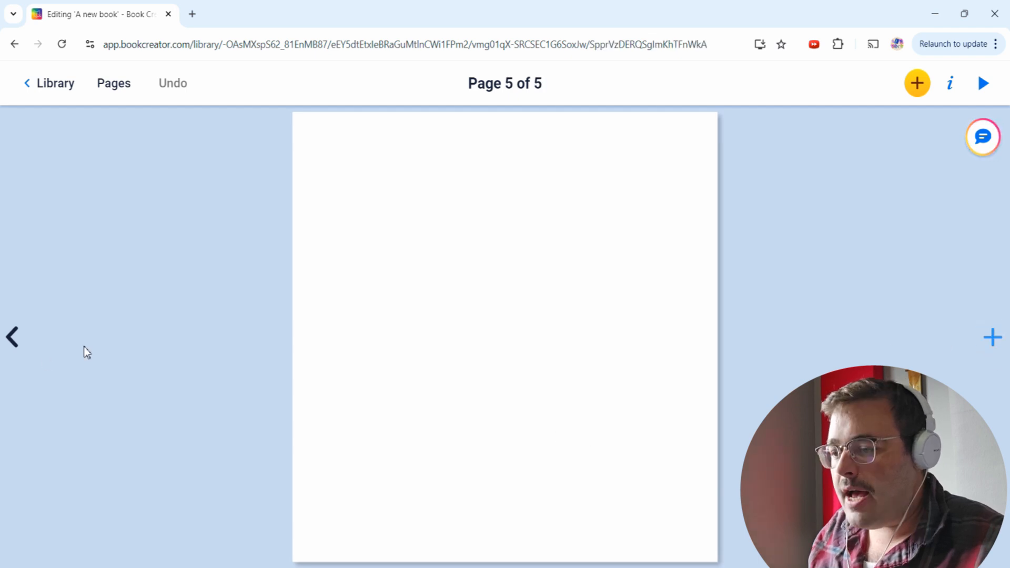
pyautogui.click(21, 347)
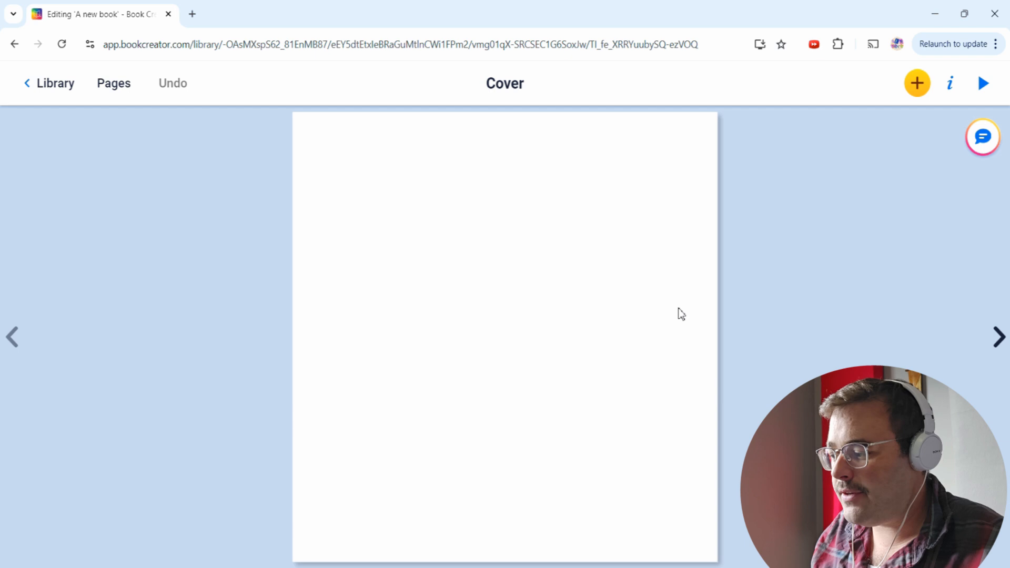
# Record a short camera video onto the cover, allowing camera and microphone access.
pyautogui.click(920, 87)
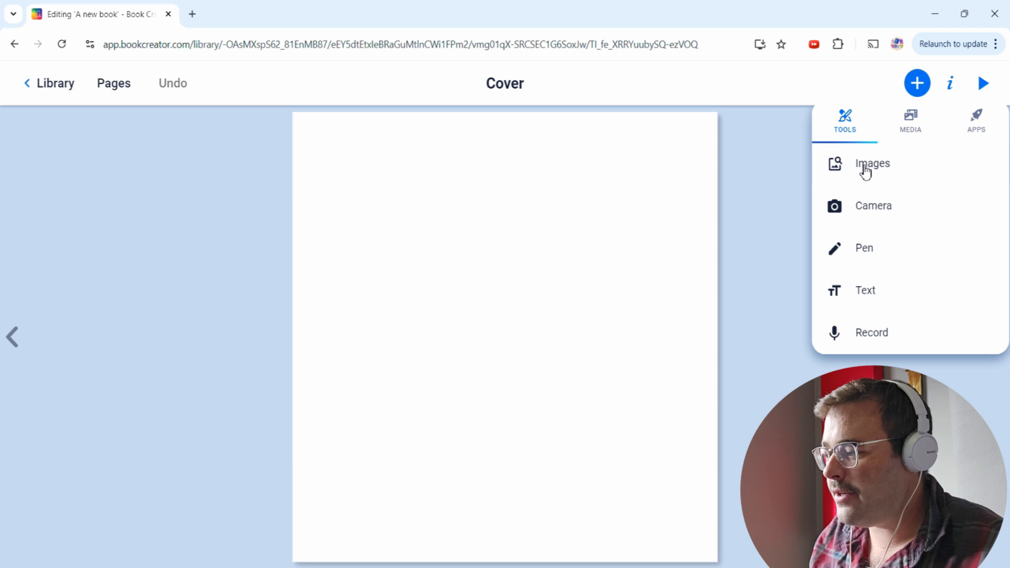
pyautogui.click(863, 211)
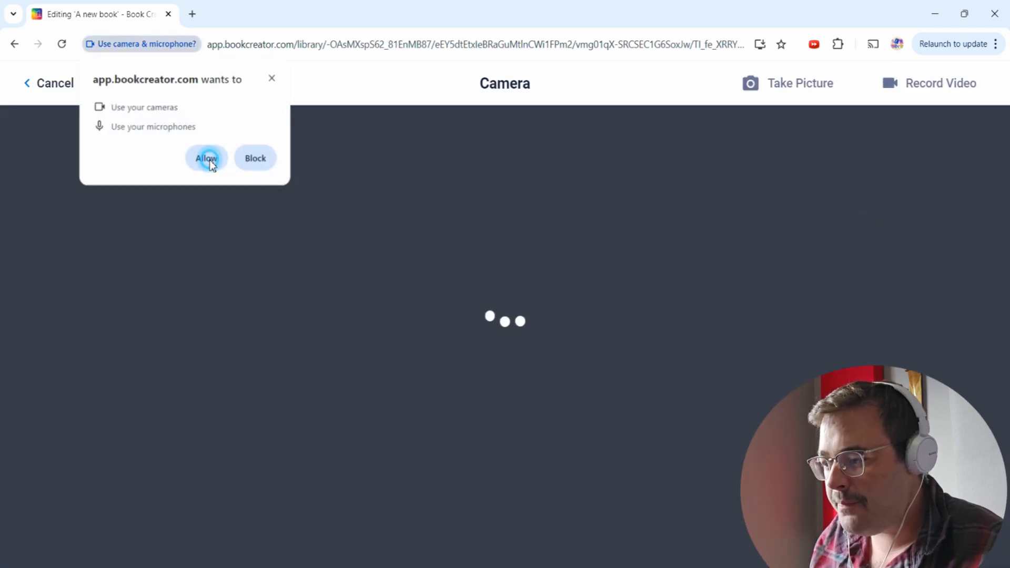
pyautogui.click(206, 158)
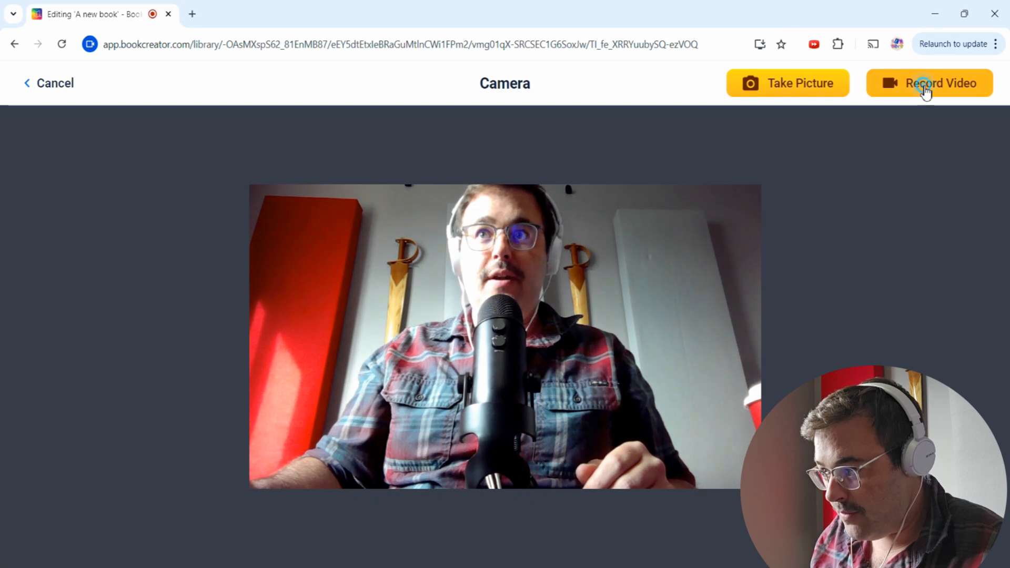
pyautogui.click(926, 88)
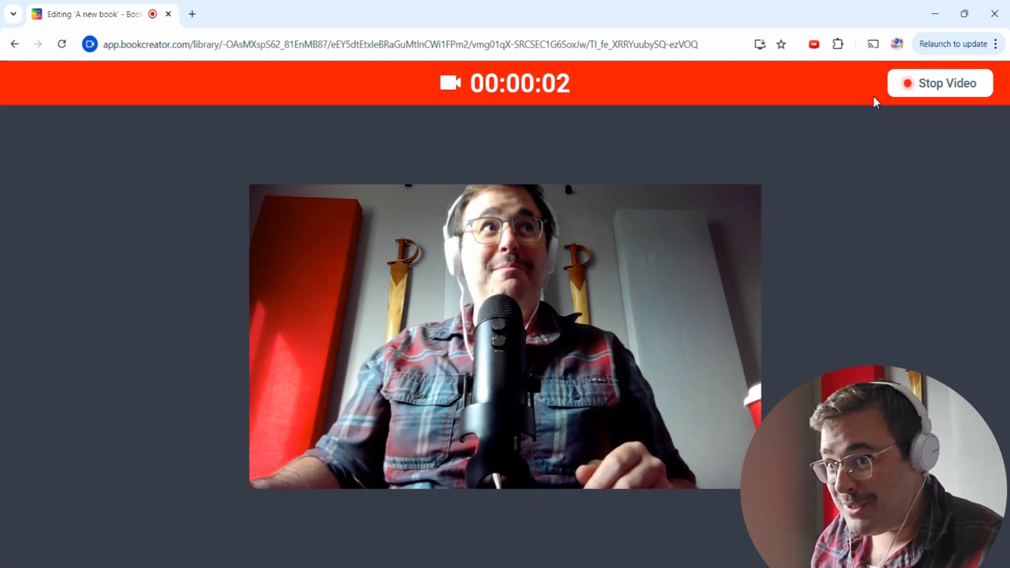
pyautogui.click(923, 88)
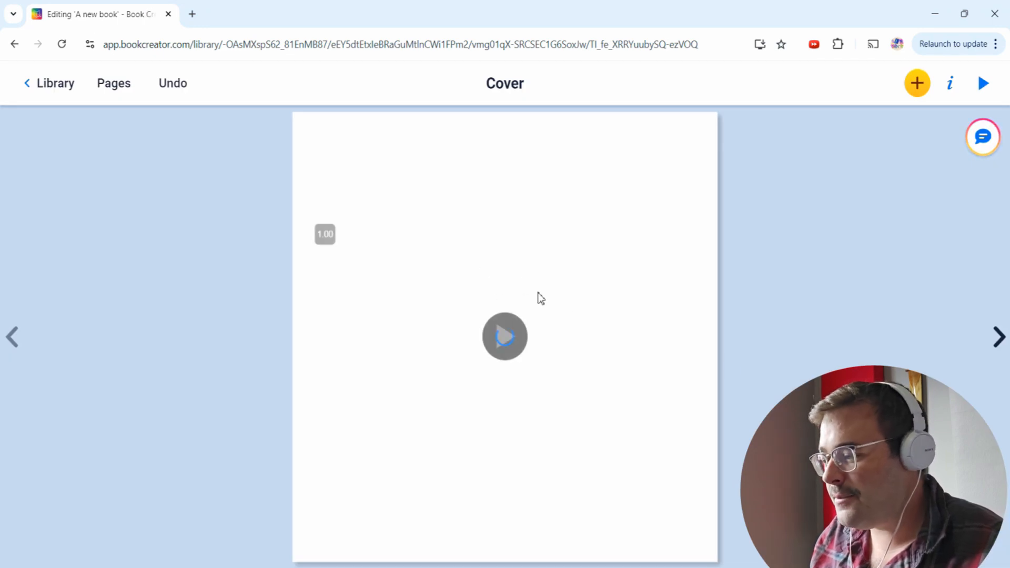
# Add a text box to the cover reading "This is a book".
pyautogui.click(917, 83)
pyautogui.click(868, 289)
pyautogui.write('This is a book')
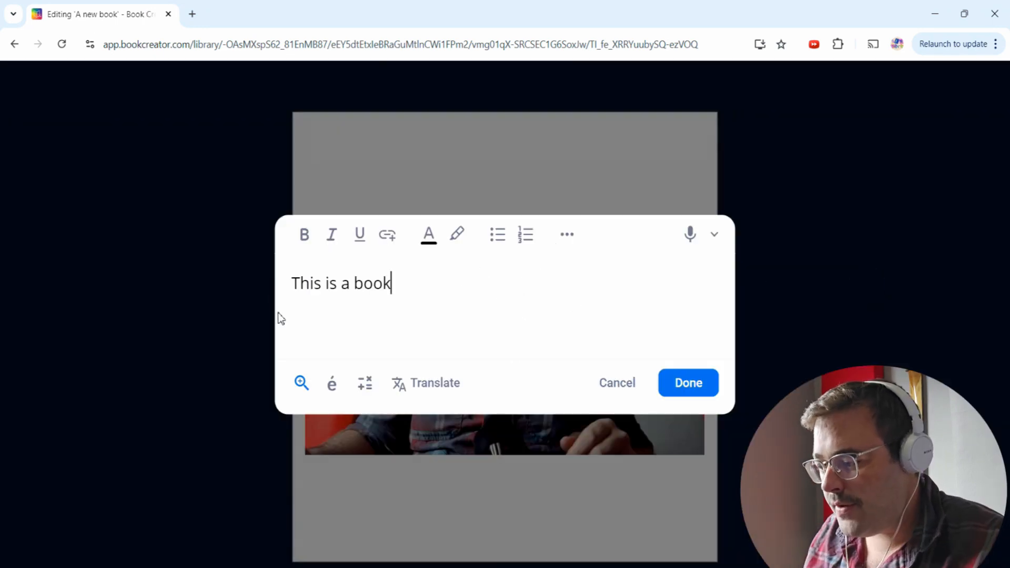
# Translate the text into Vietnamese, and translate the result into Spanish.
pyautogui.click(414, 388)
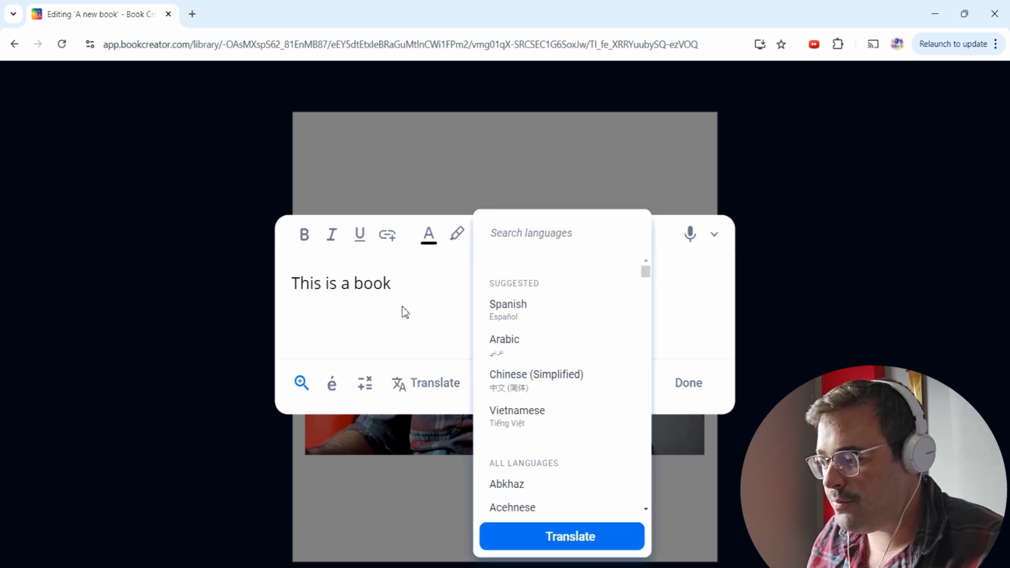
pyautogui.click(496, 352)
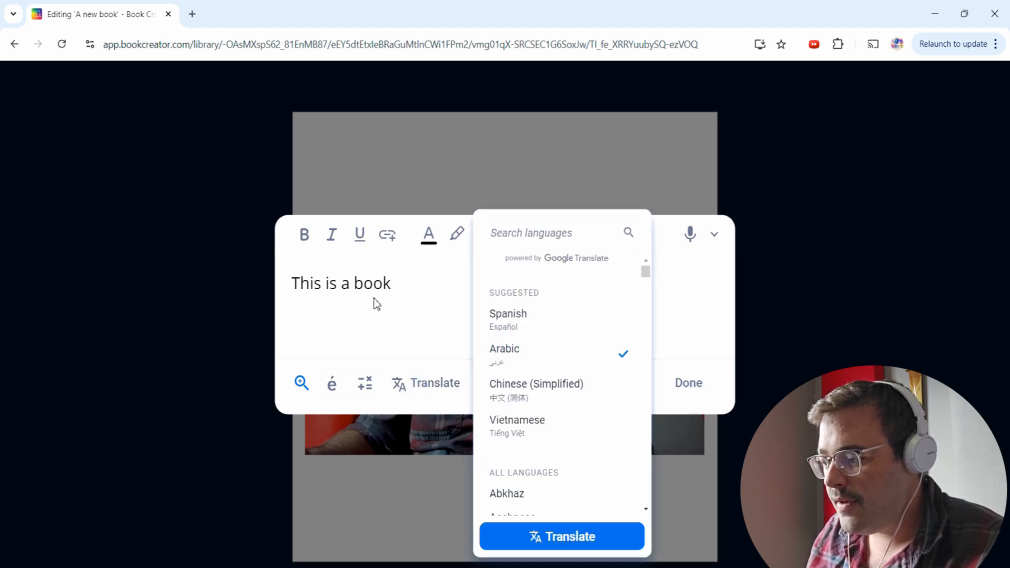
pyautogui.click(424, 314)
pyautogui.click(426, 382)
pyautogui.click(550, 542)
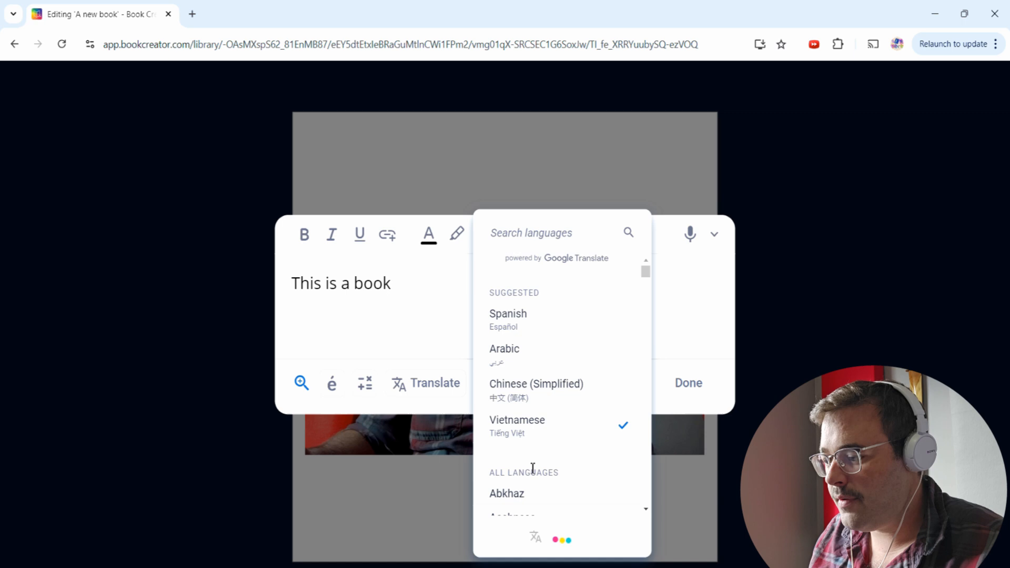
pyautogui.click(431, 382)
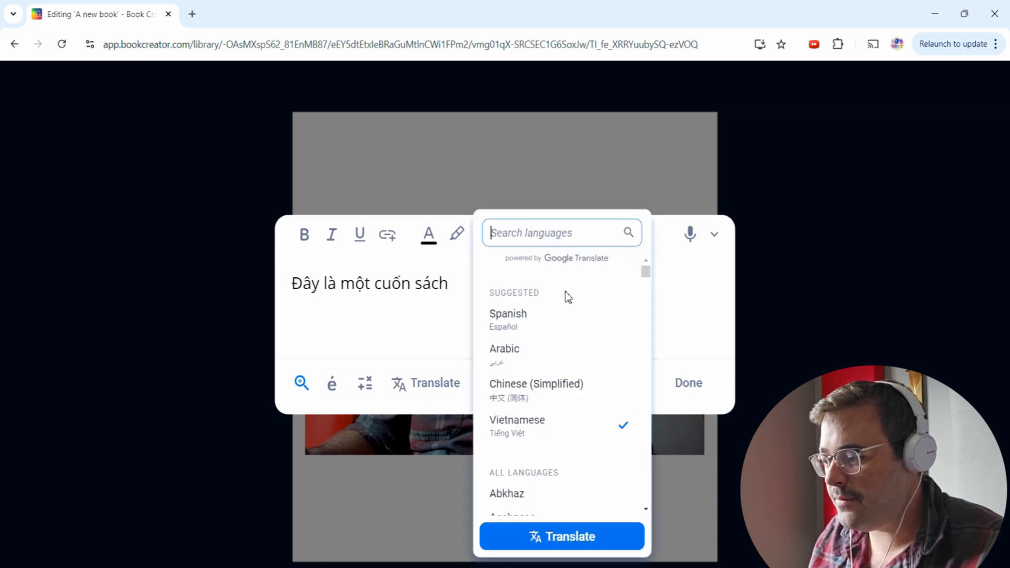
pyautogui.scroll(-2, 555, 340)
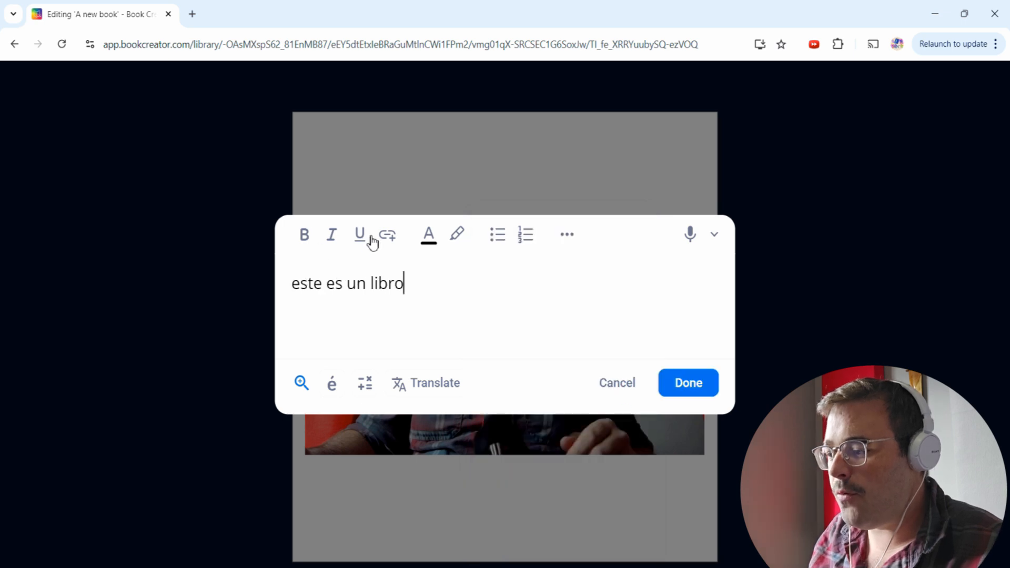
# Format the whole Spanish sentence as bold and italic.
pyautogui.moveTo(414, 284); pyautogui.dragTo(288, 284)
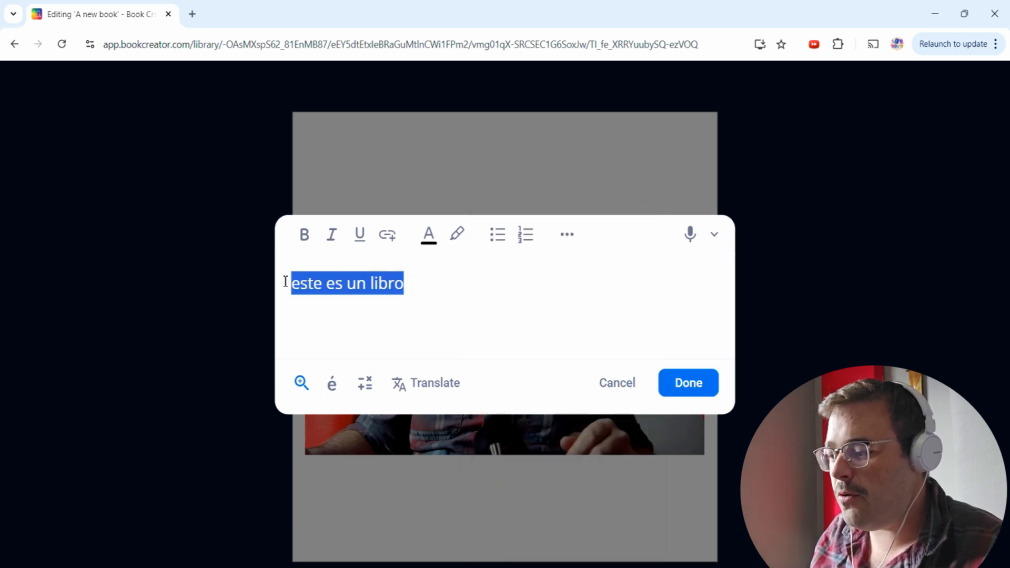
pyautogui.click(338, 244)
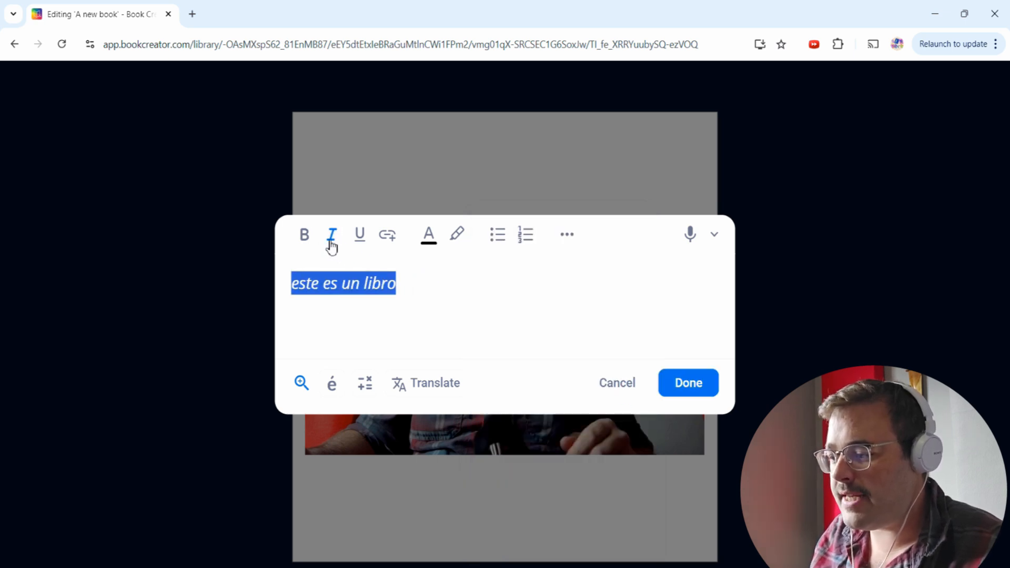
pyautogui.click(330, 240)
pyautogui.click(306, 240)
pyautogui.click(330, 241)
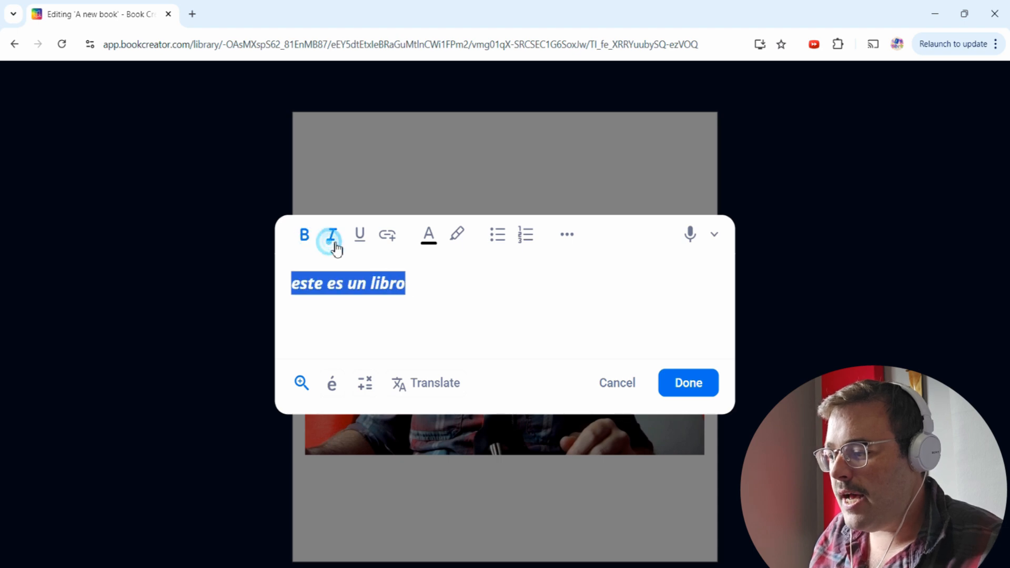
# Color the sentence dark blue and place the finished text on the cover.
pyautogui.click(429, 236)
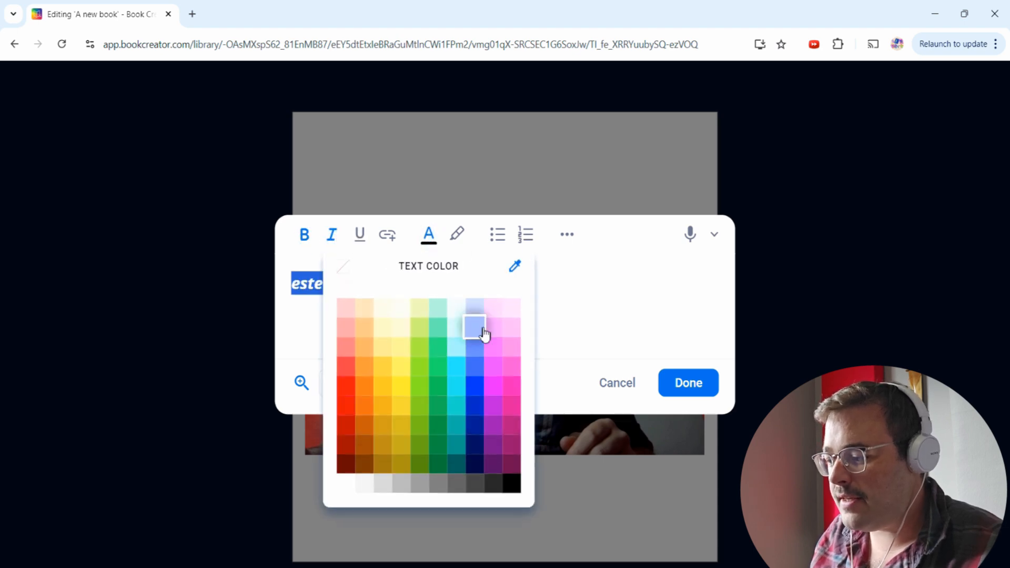
pyautogui.click(457, 343)
pyautogui.click(429, 246)
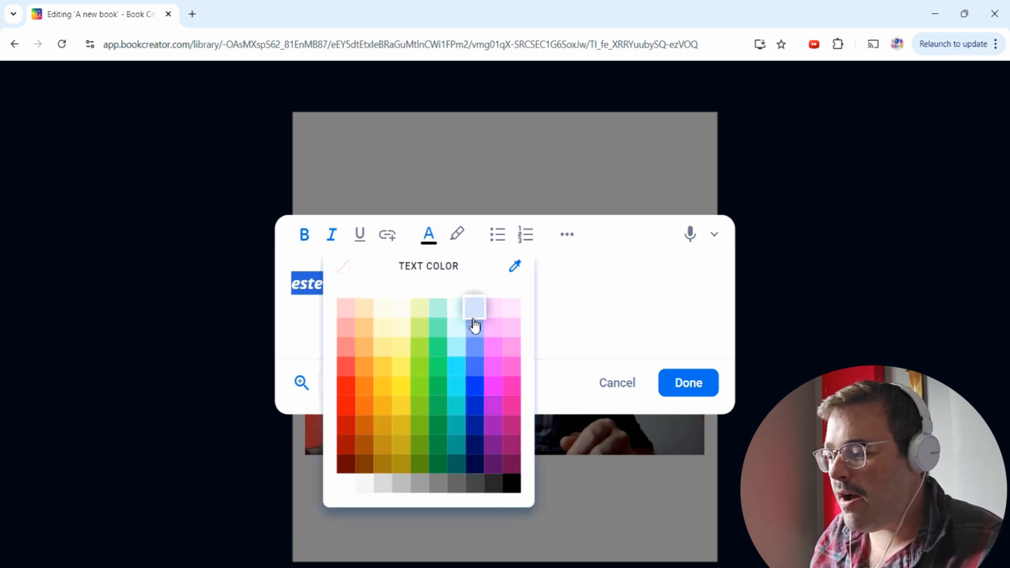
pyautogui.click(479, 406)
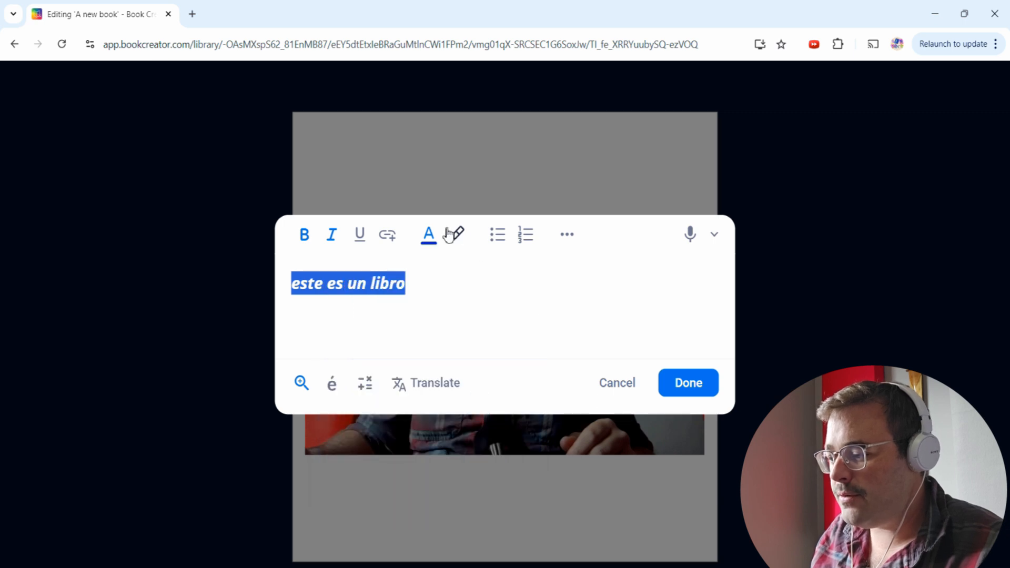
pyautogui.click(683, 388)
pyautogui.doubleClick(415, 198)
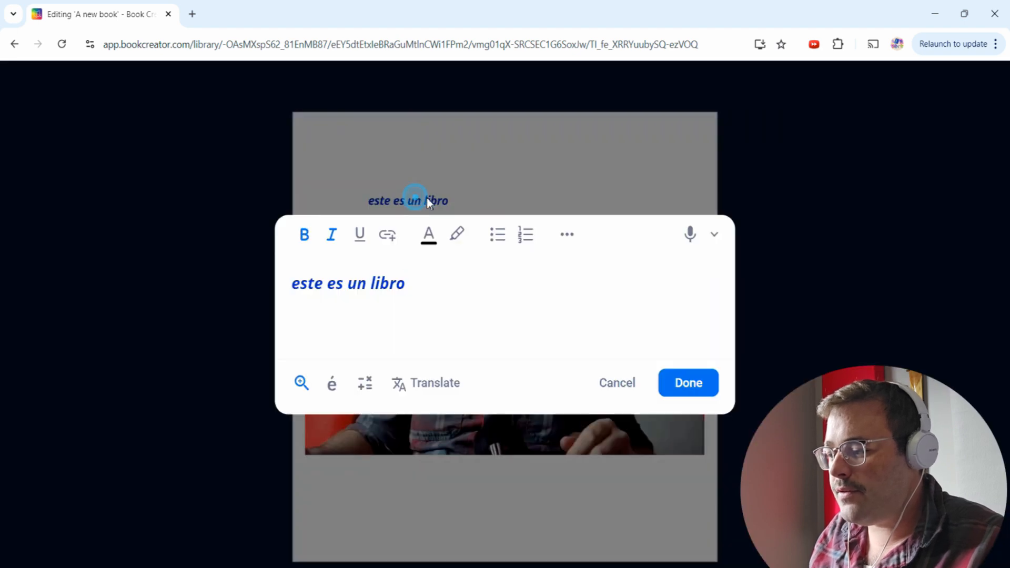
pyautogui.click(683, 384)
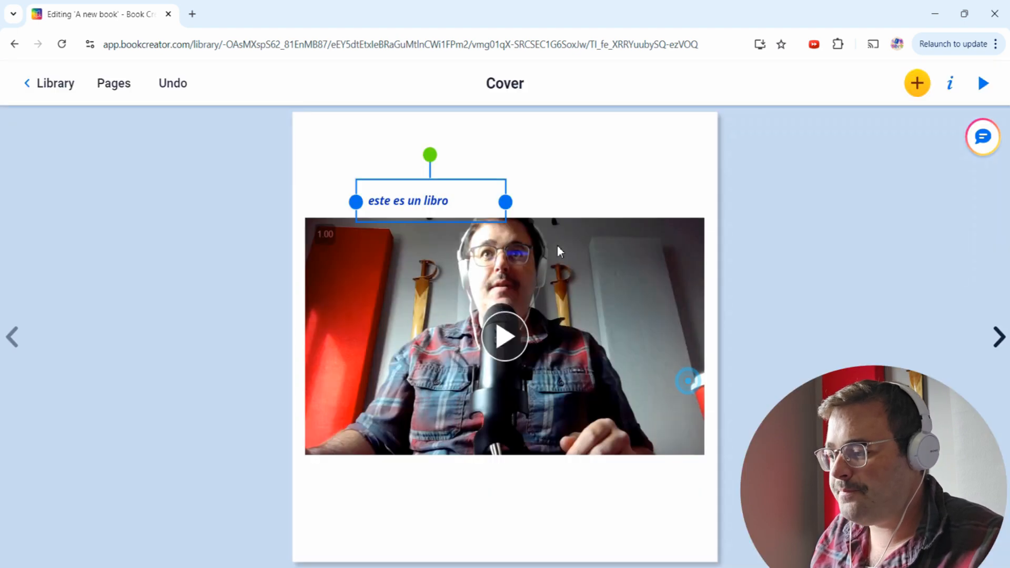
# Enlarge the cover text to size 80 and set its color to purple.
pyautogui.click(949, 85)
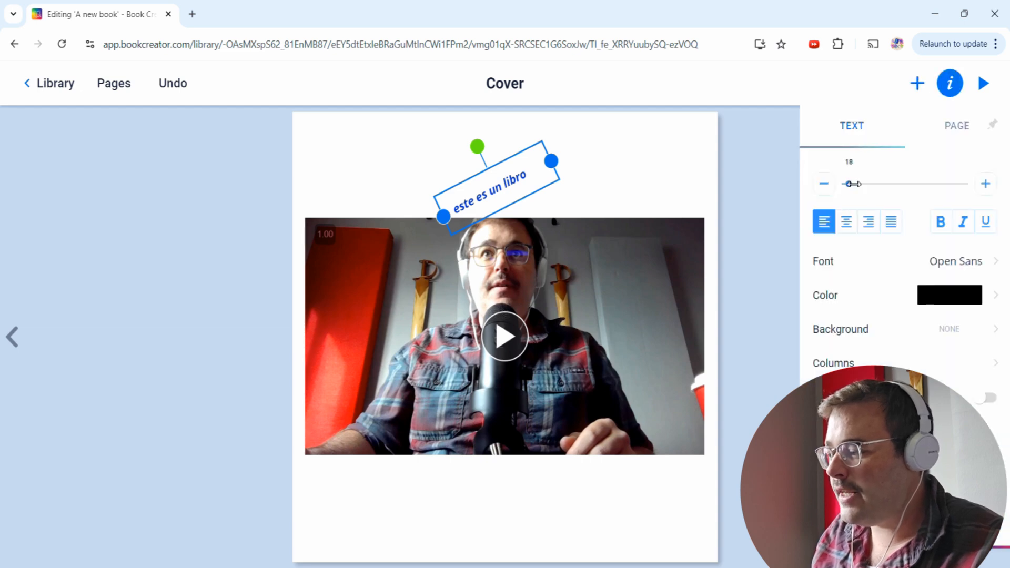
pyautogui.moveTo(851, 183); pyautogui.dragTo(879, 184)
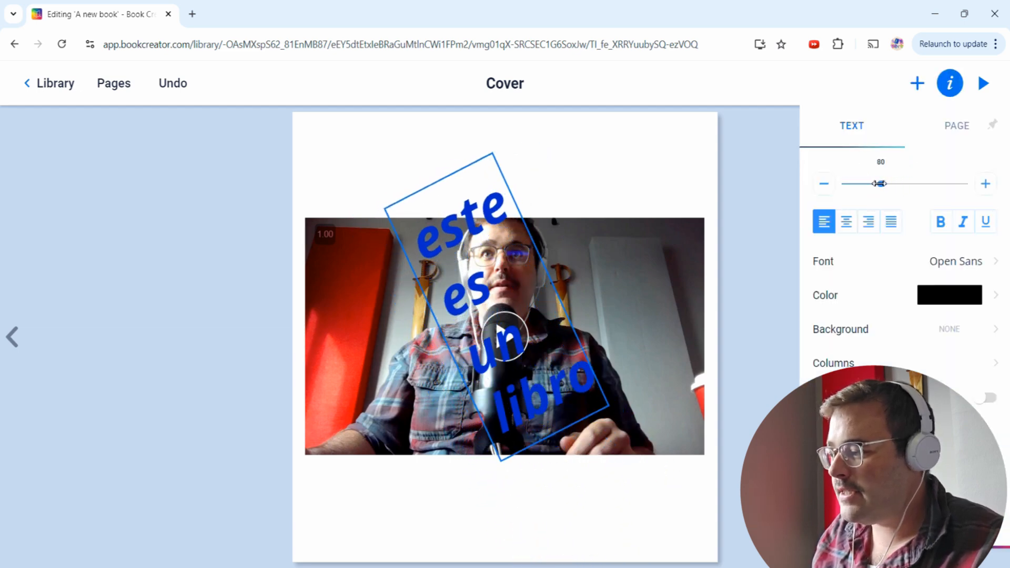
pyautogui.click(938, 295)
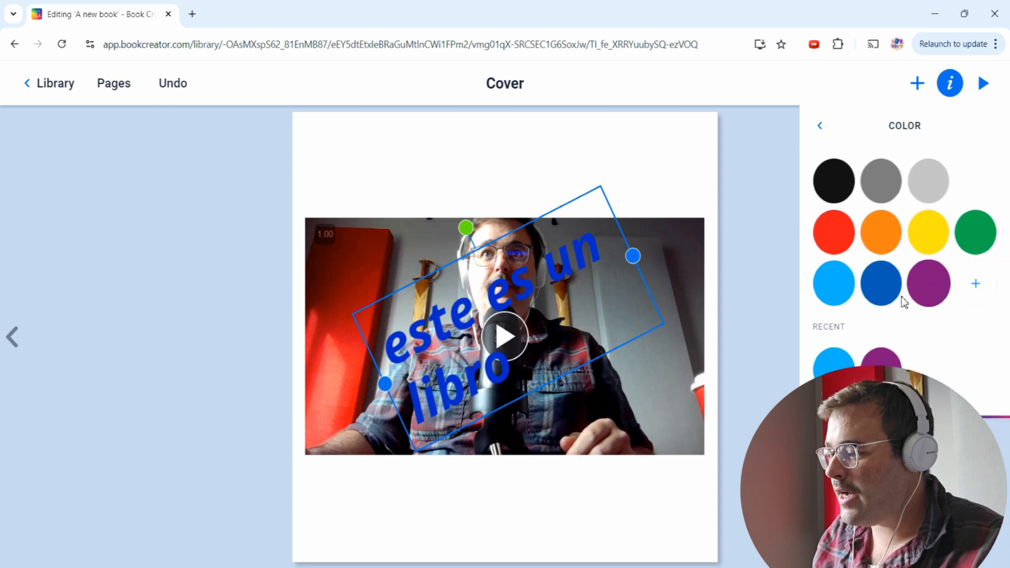
pyautogui.click(927, 287)
pyautogui.click(821, 126)
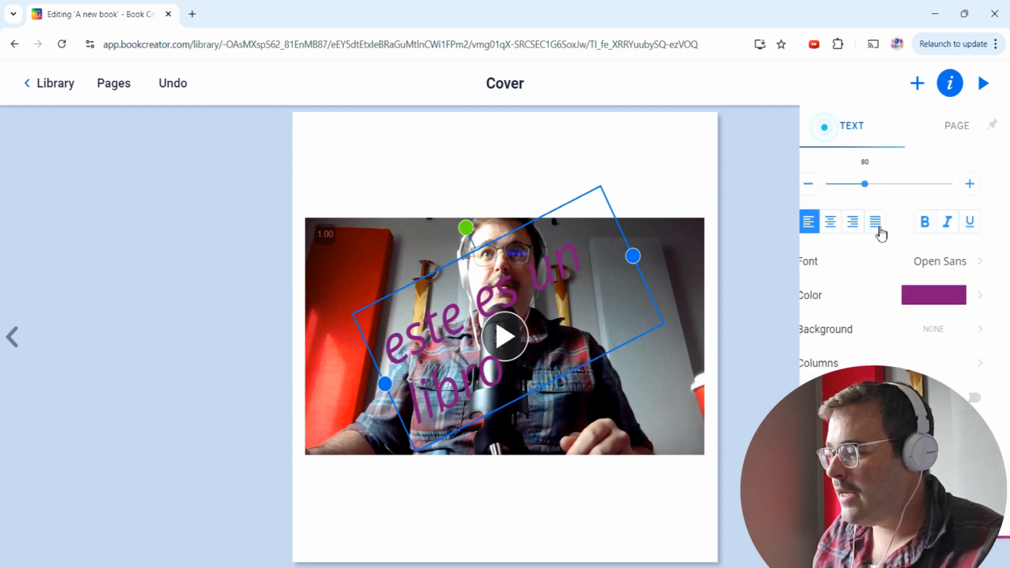
# Change the cover text's font to the handwriting style Gochi Hand.
pyautogui.click(921, 261)
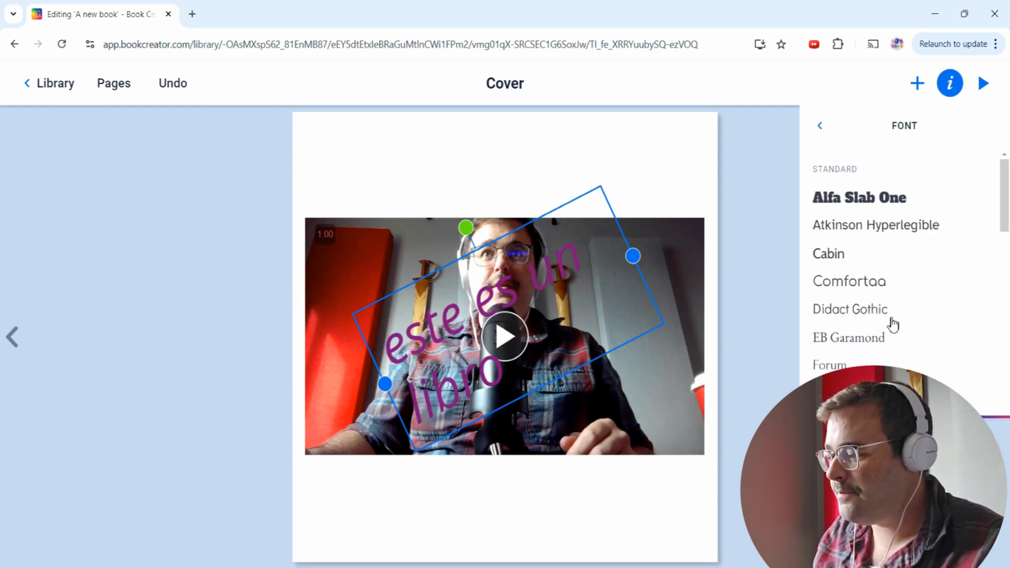
pyautogui.scroll(-15, 893, 324)
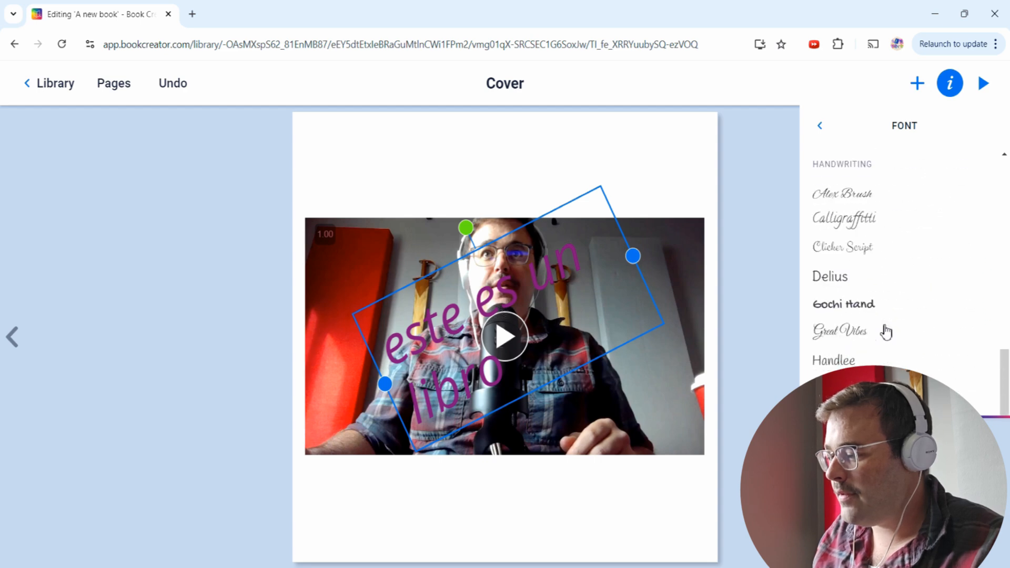
pyautogui.click(873, 305)
pyautogui.click(819, 125)
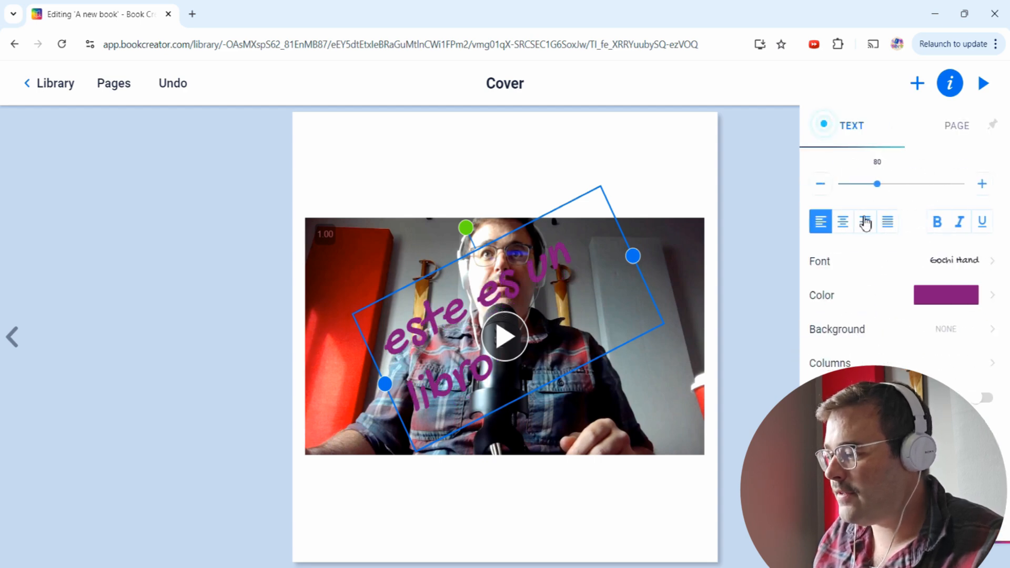
# Try a blue background behind the cover text and set it back to none.
pyautogui.click(919, 340)
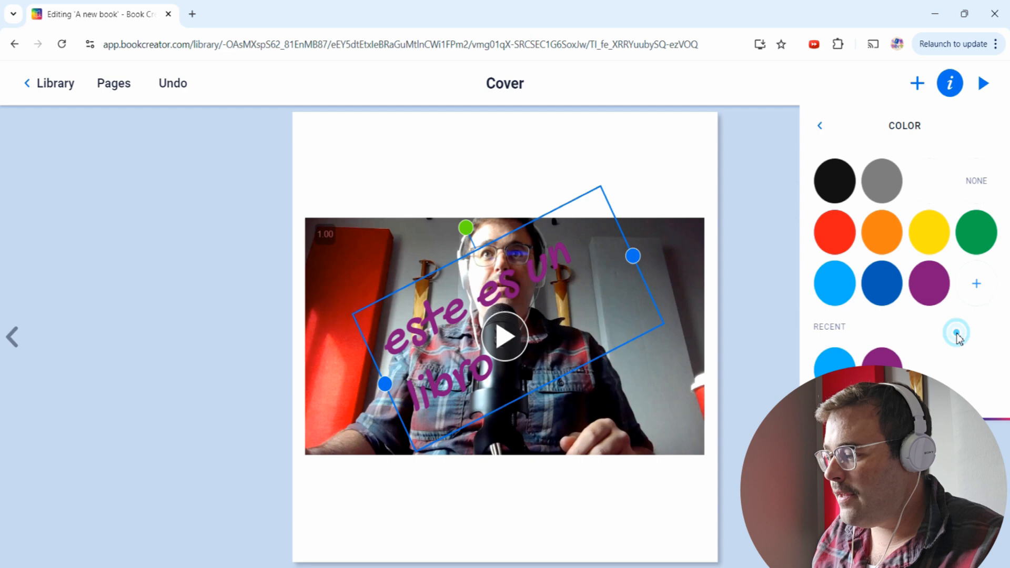
pyautogui.click(918, 288)
pyautogui.click(881, 284)
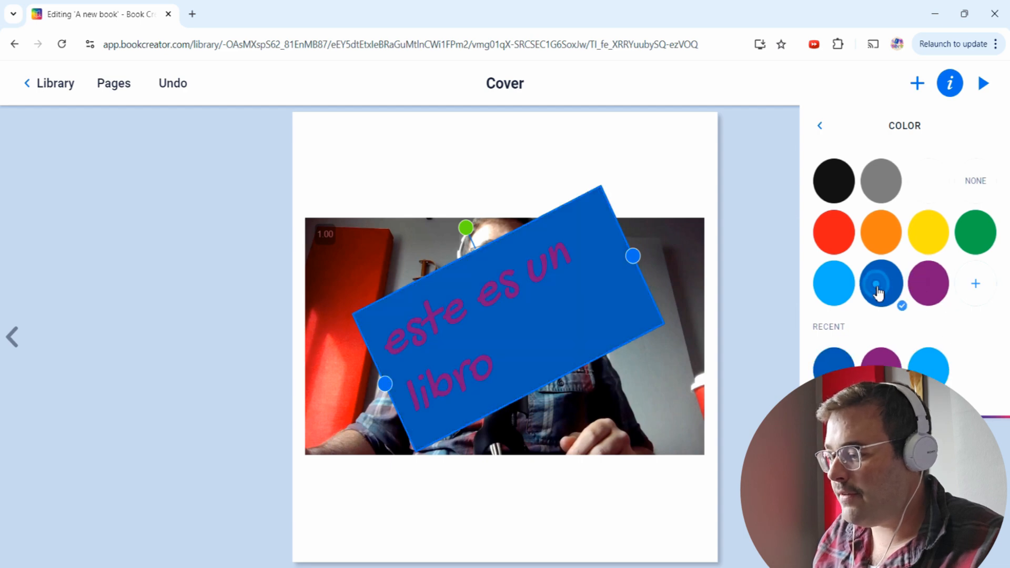
pyautogui.click(974, 180)
pyautogui.click(819, 125)
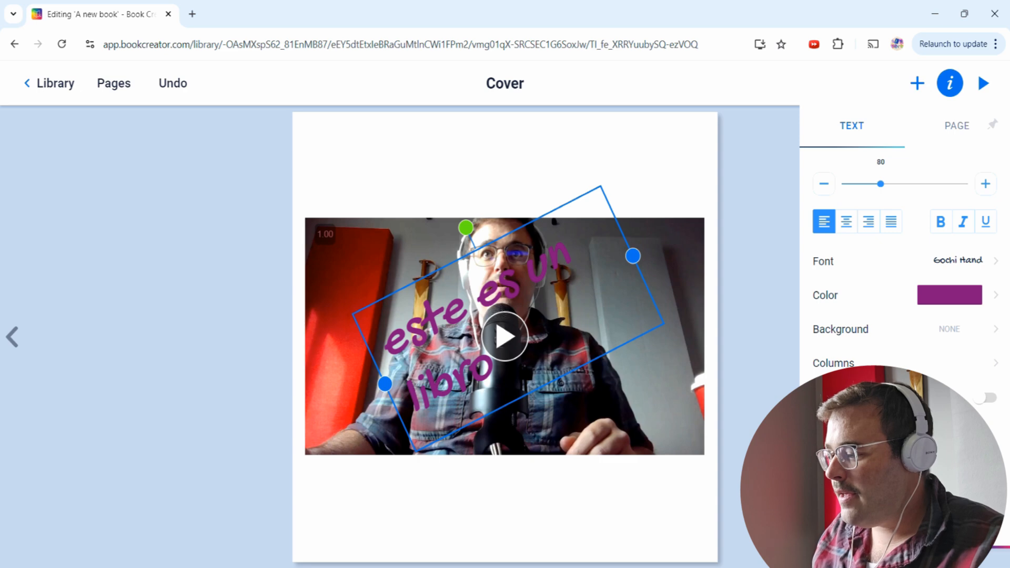
# Turn on the text's shadow and straighten the text on a single line above the video.
pyautogui.click(980, 406)
pyautogui.moveTo(549, 263); pyautogui.dragTo(523, 183)
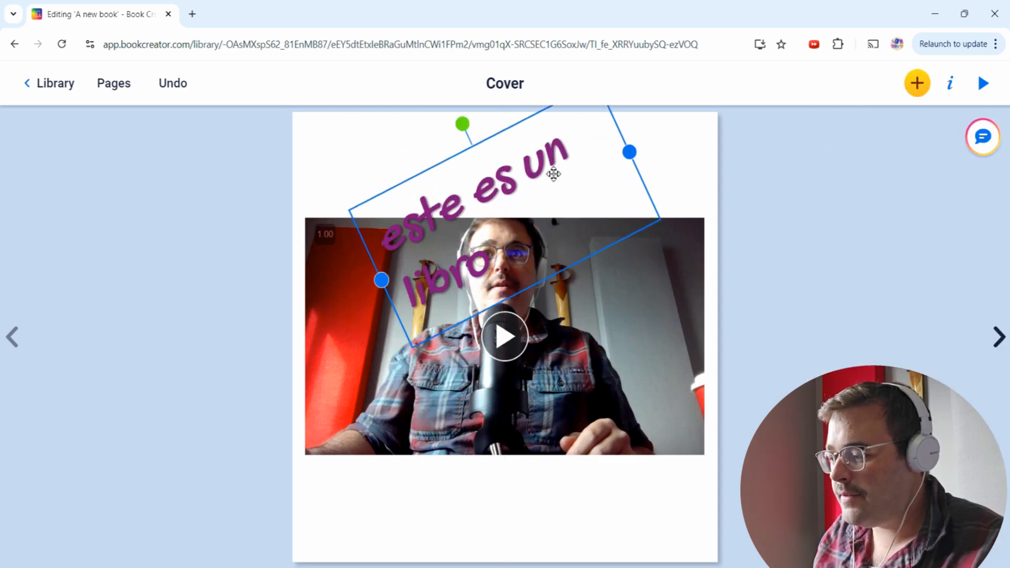
pyautogui.moveTo(464, 126); pyautogui.dragTo(503, 111)
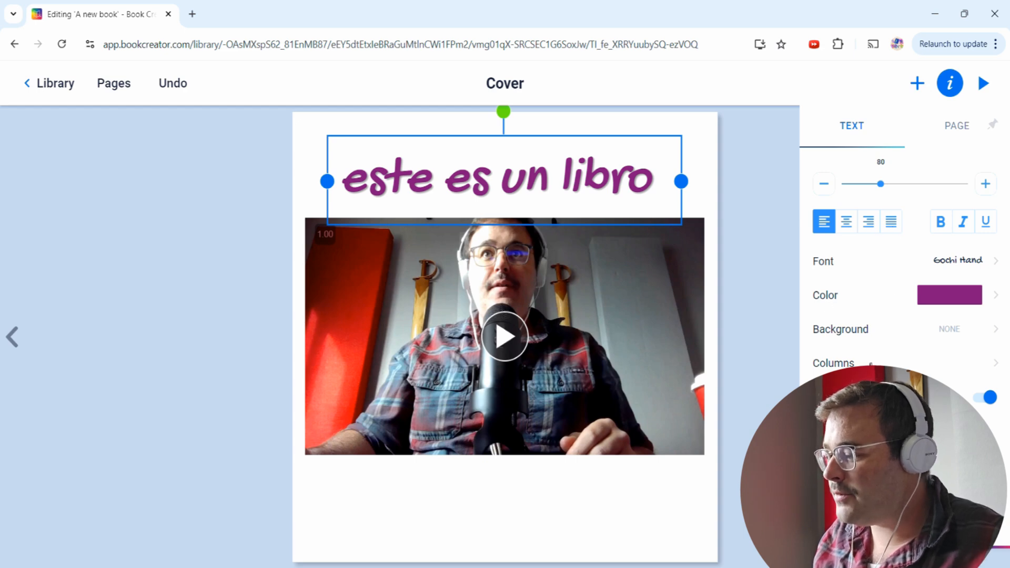
# Center-align the cover text within its box.
pyautogui.click(869, 362)
pyautogui.click(826, 126)
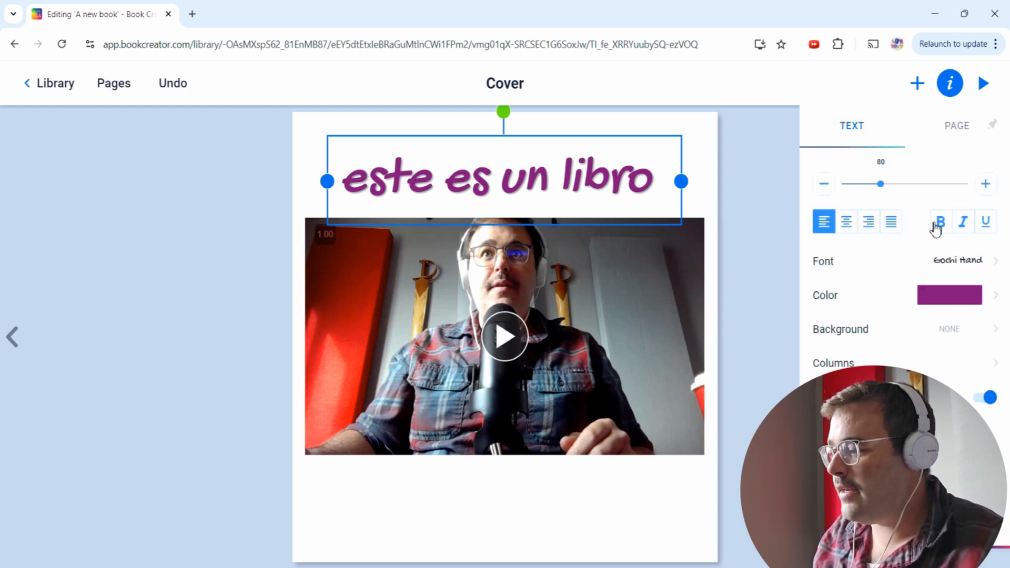
pyautogui.click(847, 223)
pyautogui.click(868, 221)
pyautogui.click(847, 221)
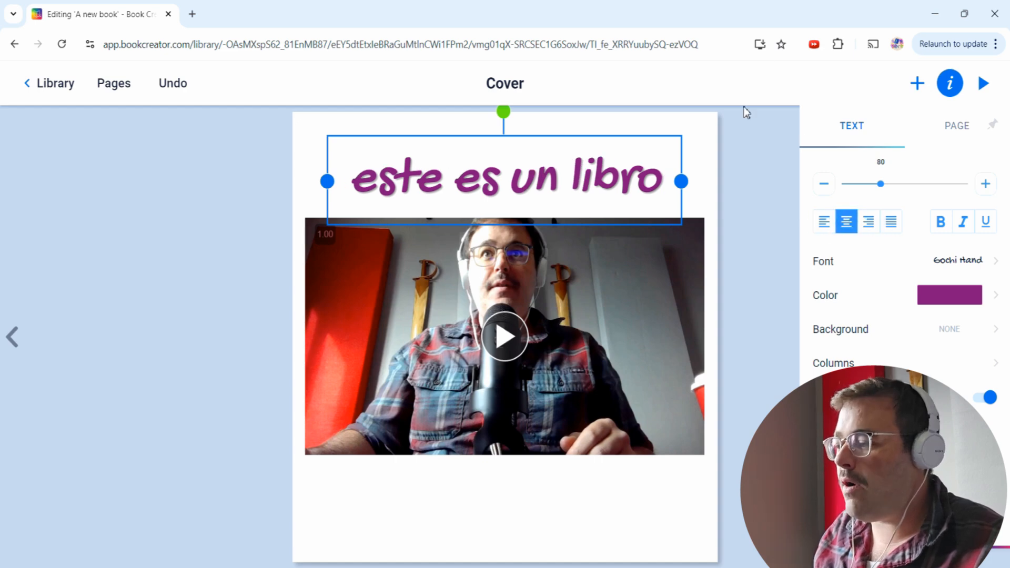
# Apply the red dotted Comics background with black rays to the cover page.
pyautogui.click(949, 128)
pyautogui.click(316, 142)
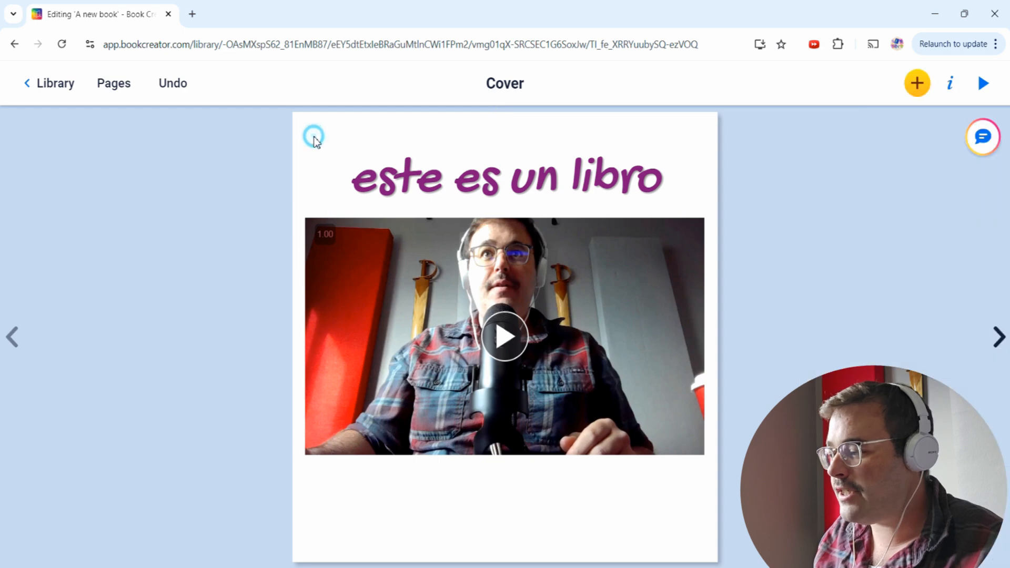
pyautogui.click(949, 89)
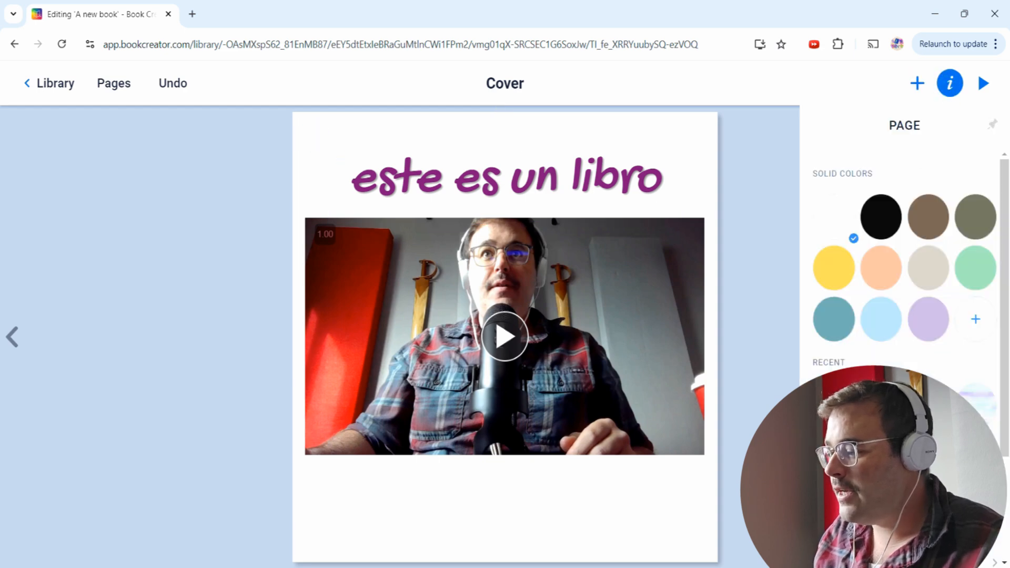
pyautogui.scroll(-3, 886, 354)
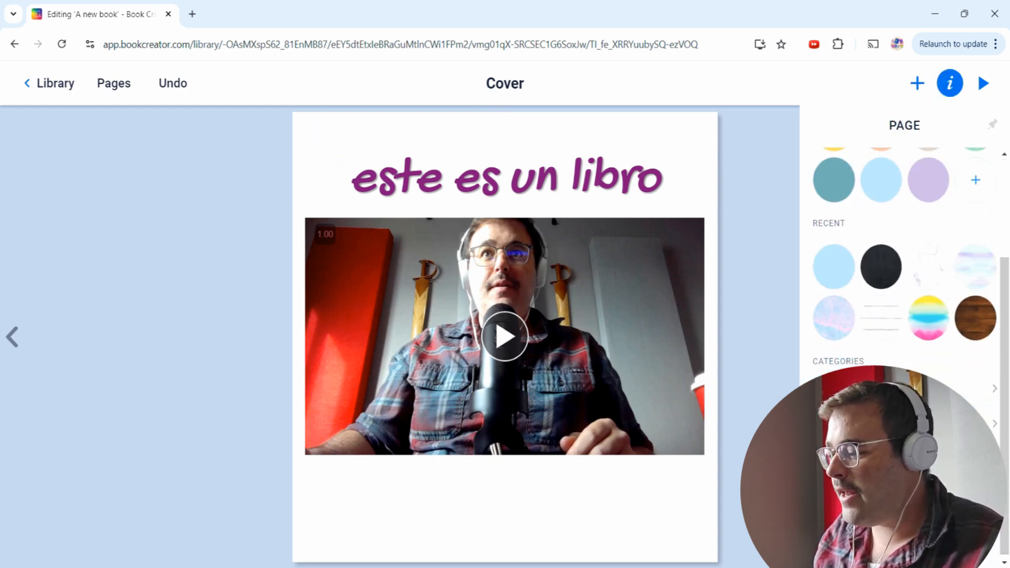
pyautogui.click(895, 424)
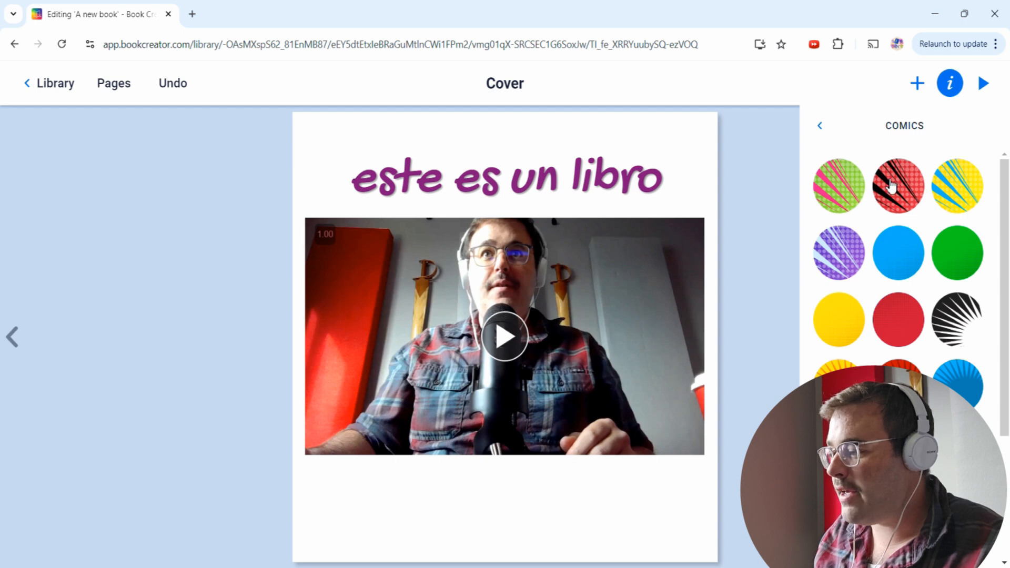
pyautogui.click(904, 191)
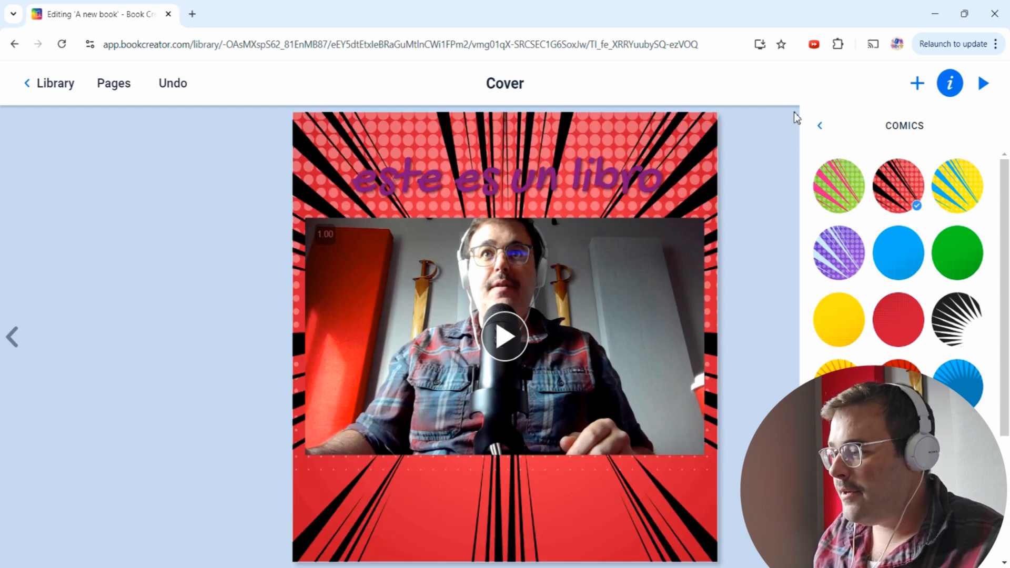
# Set the cover page's background to the music staff design from the Paper category.
pyautogui.click(819, 126)
pyautogui.scroll(-3, 914, 321)
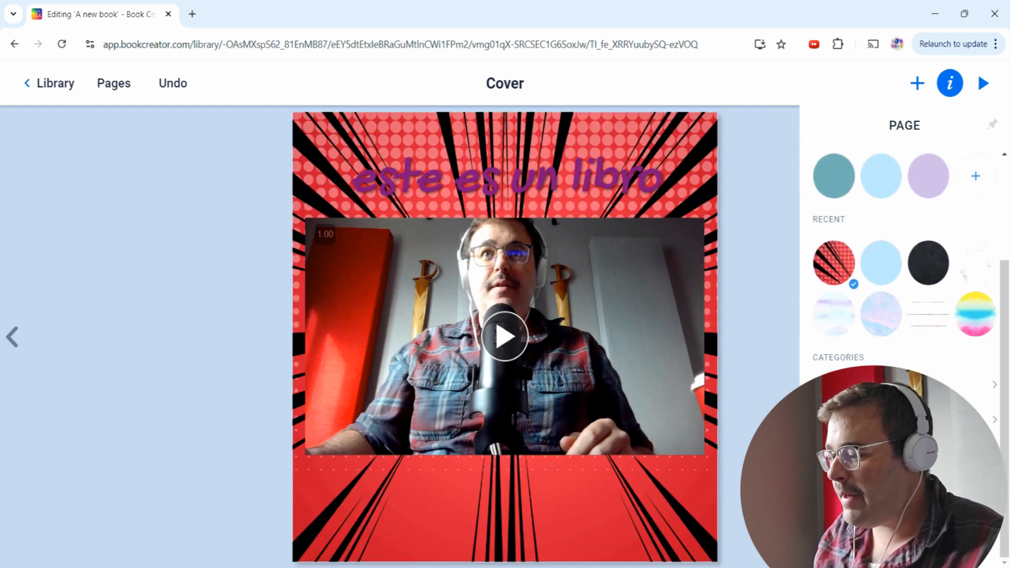
pyautogui.click(900, 386)
pyautogui.click(962, 322)
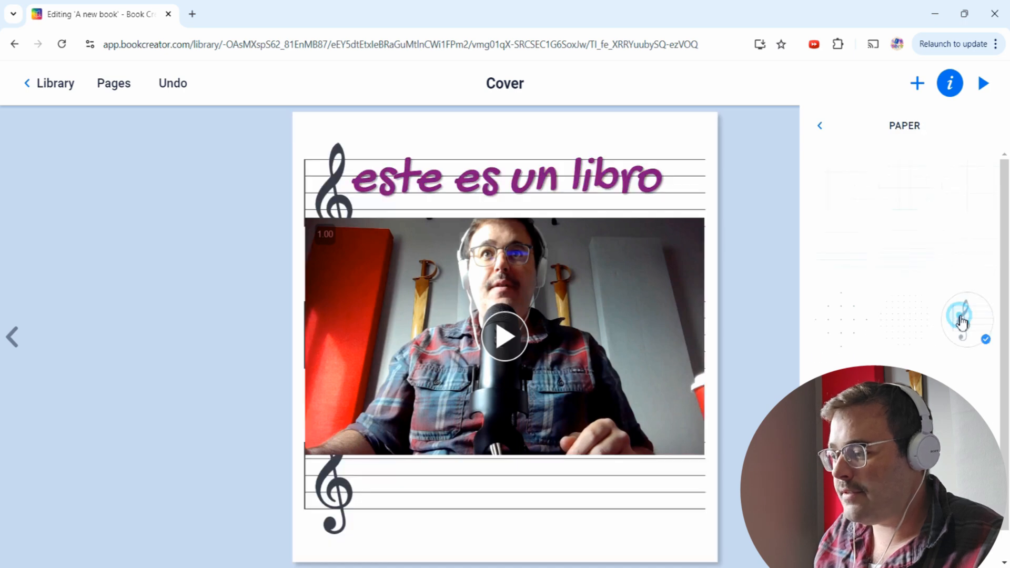
# Set the cover page's background to the bright blue faceted triangle design.
pyautogui.click(838, 189)
pyautogui.click(824, 128)
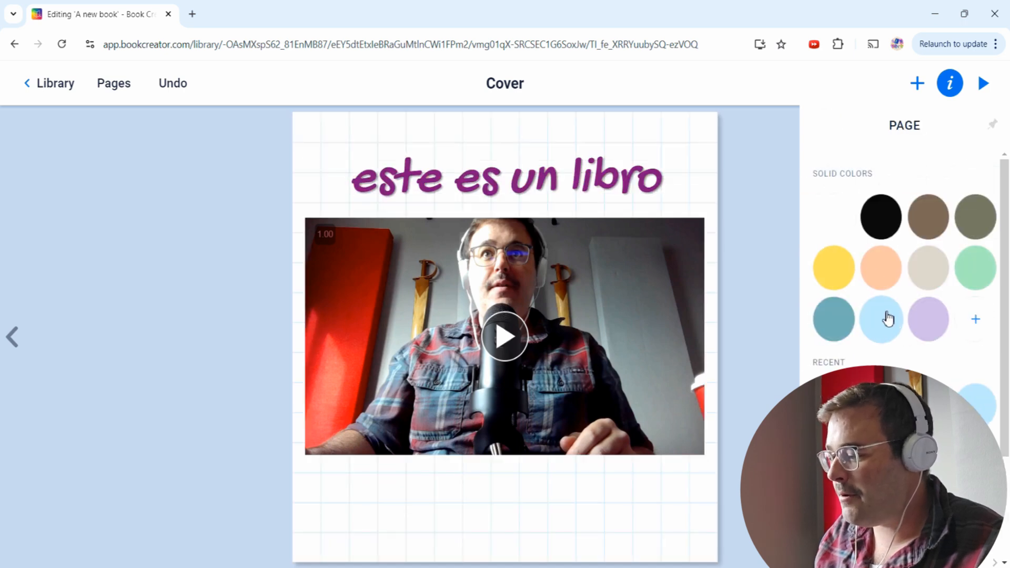
pyautogui.scroll(-3, 889, 320)
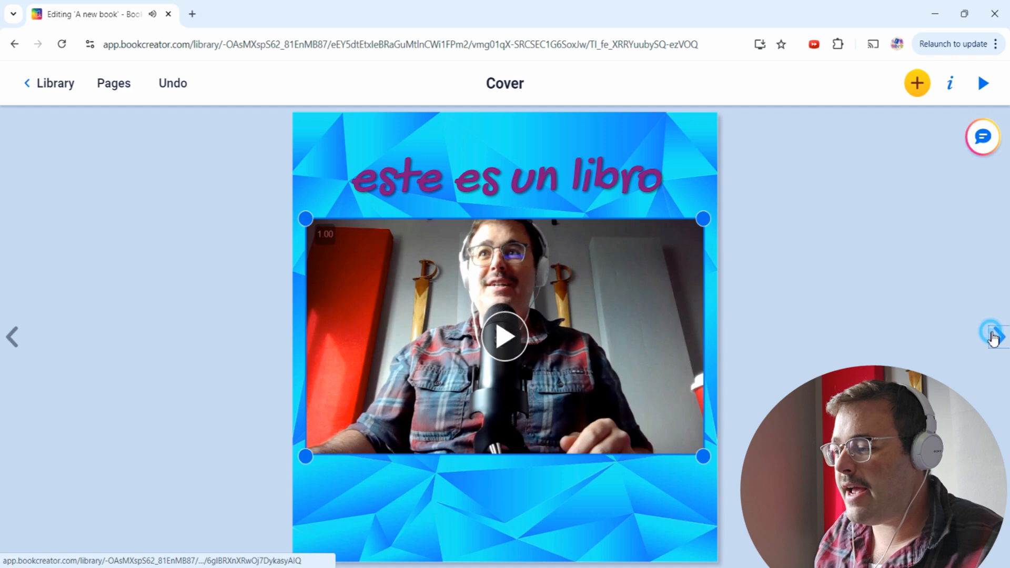
# Add a text box to page 2 containing the copied story about Timmy and his shoelaces.
pyautogui.click(996, 335)
pyautogui.click(919, 86)
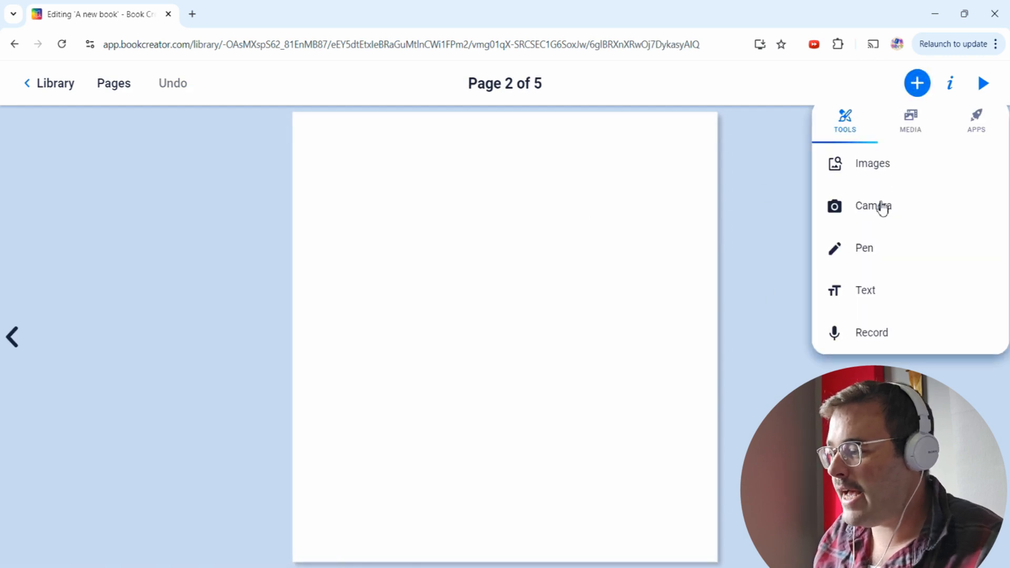
pyautogui.click(866, 290)
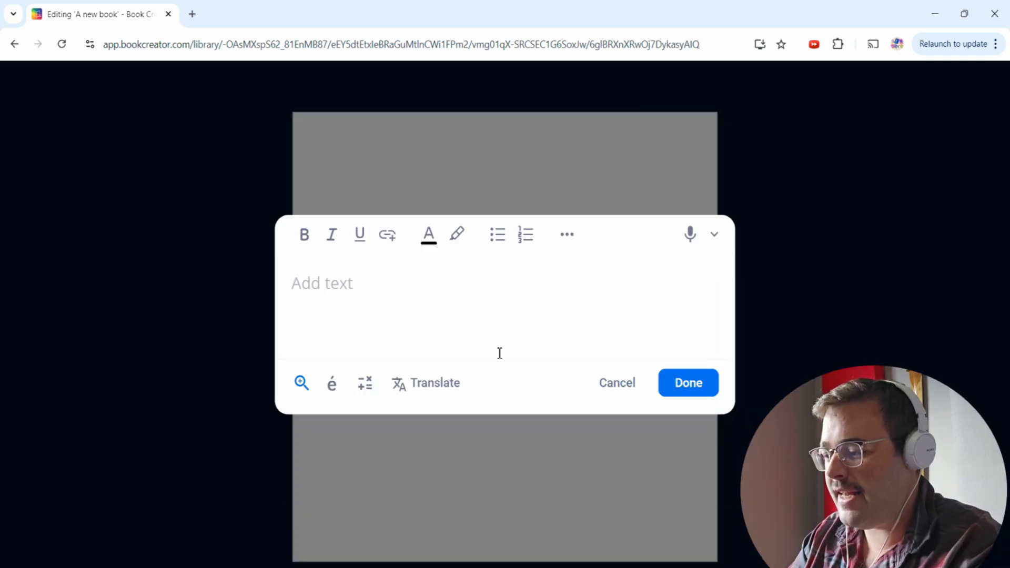
pyautogui.hotkey('ctrl', 'v')
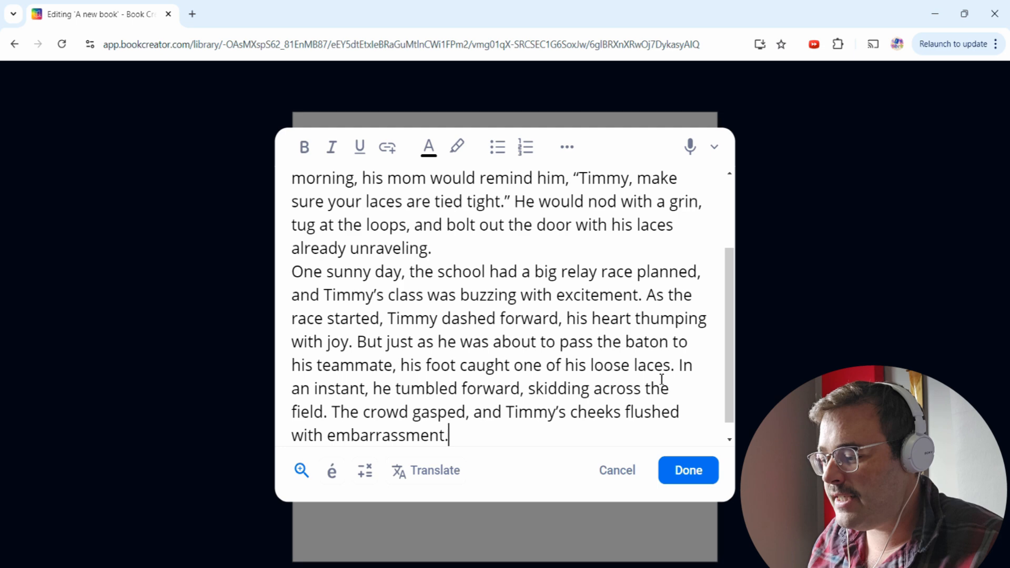
pyautogui.click(688, 471)
pyautogui.click(315, 227)
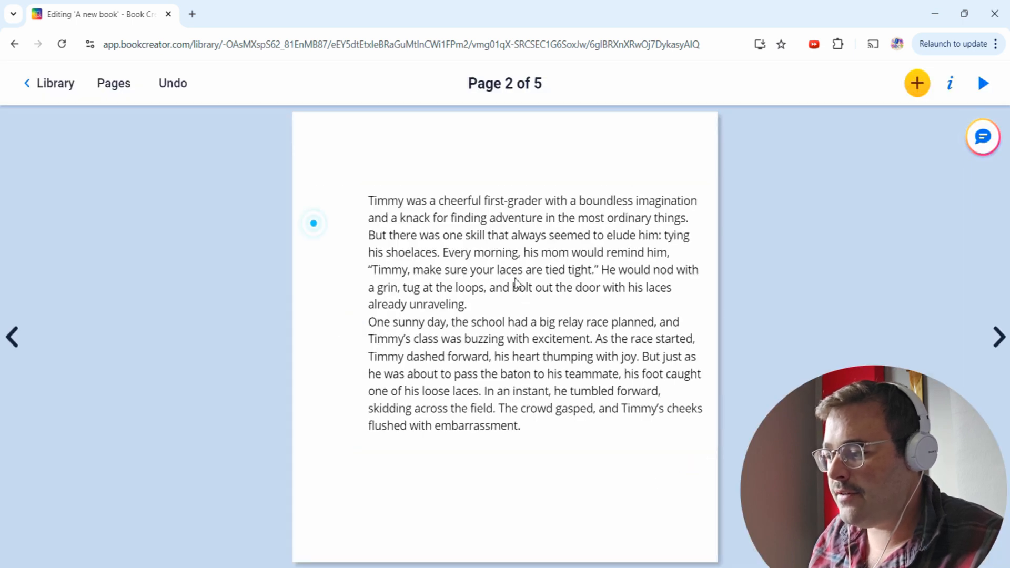
# Position the story text in the lower half of page 2 and format it as smaller, justified text.
pyautogui.click(514, 276)
pyautogui.moveTo(514, 275); pyautogui.dragTo(496, 367)
pyautogui.click(949, 86)
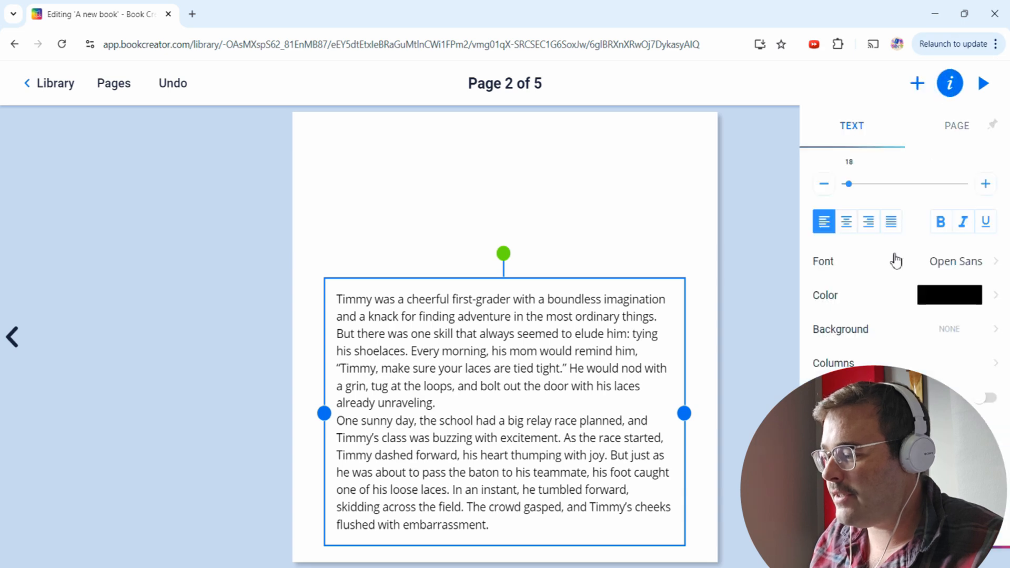
pyautogui.click(860, 360)
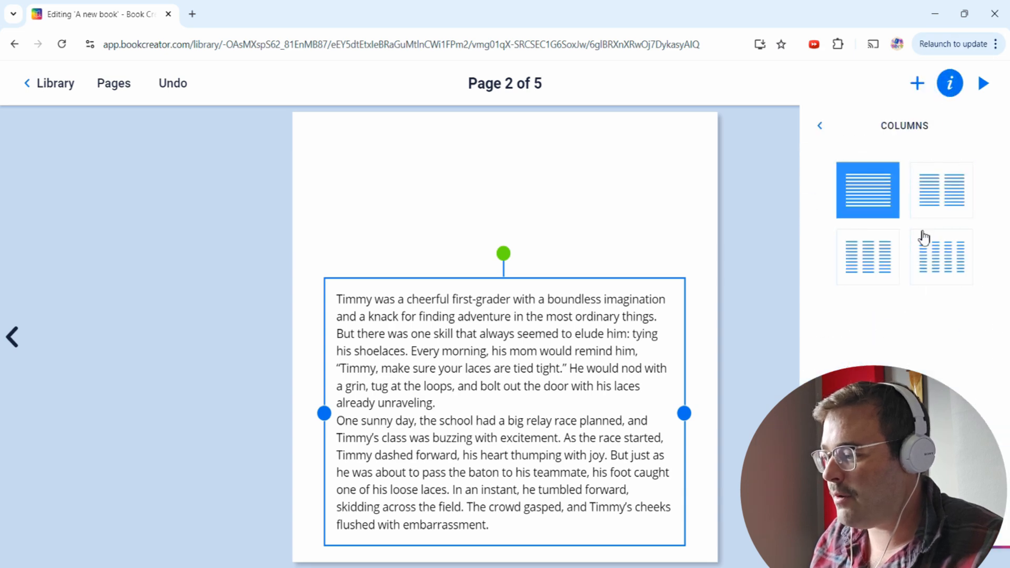
pyautogui.click(944, 205)
# Sketch a simple cat with a face, ears, body and four legs above the story, using the Auto pen in teal glitter.
pyautogui.click(917, 83)
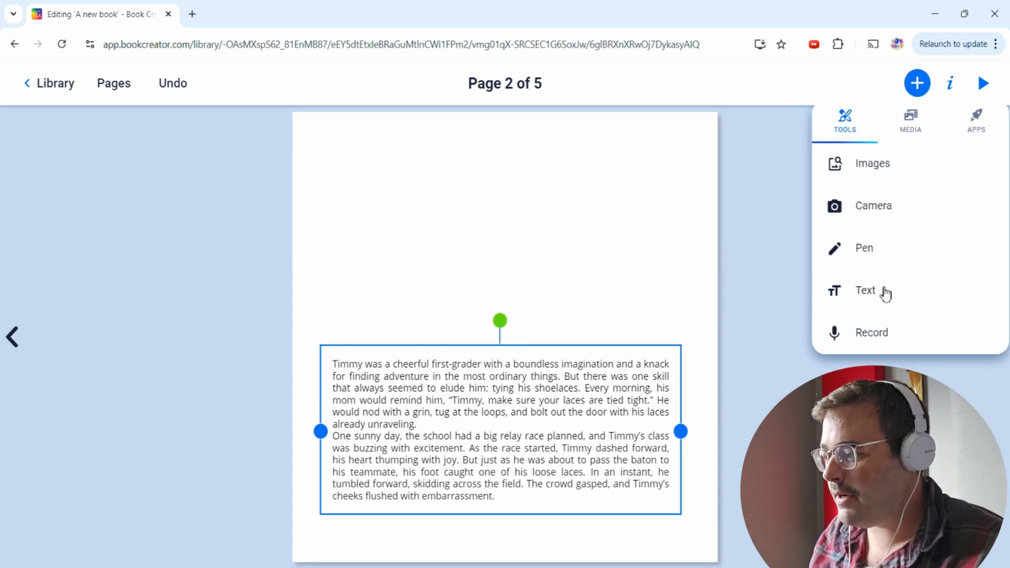
pyautogui.click(871, 249)
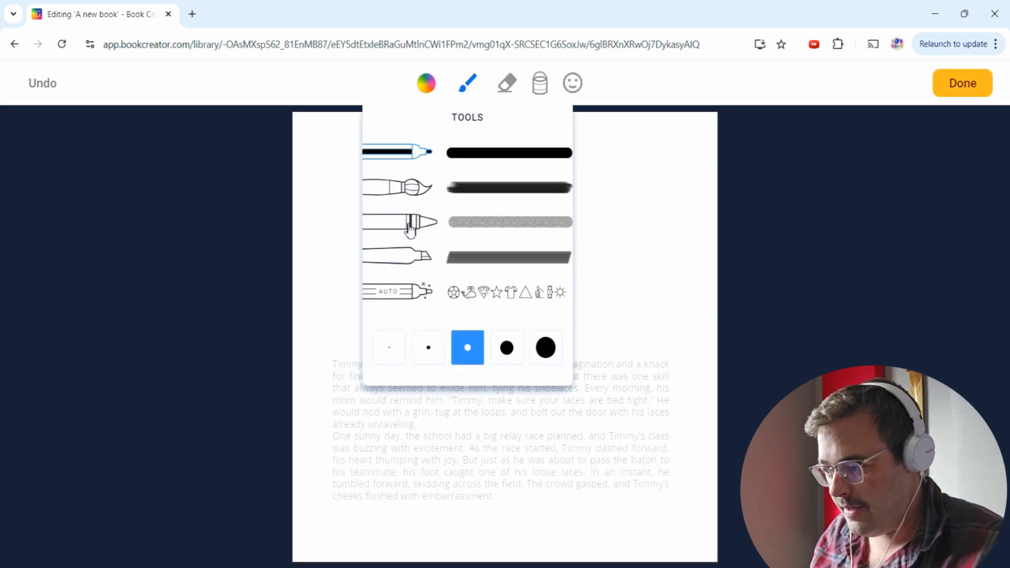
pyautogui.click(410, 292)
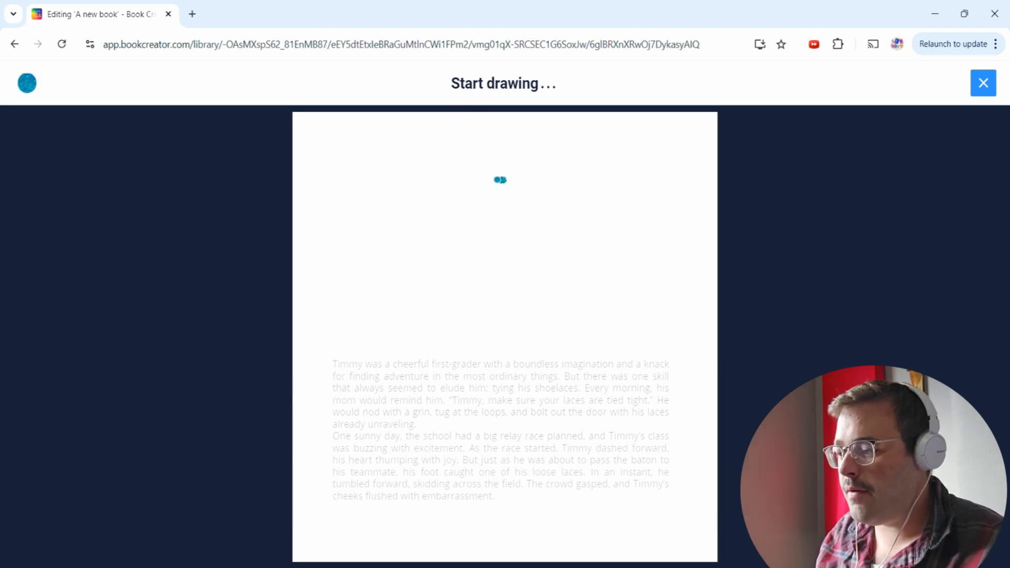
pyautogui.moveTo(500, 179)
pyautogui.mouseDown()
pyautogui.moveTo(463, 254)
pyautogui.moveTo(513, 192)
pyautogui.mouseUp()
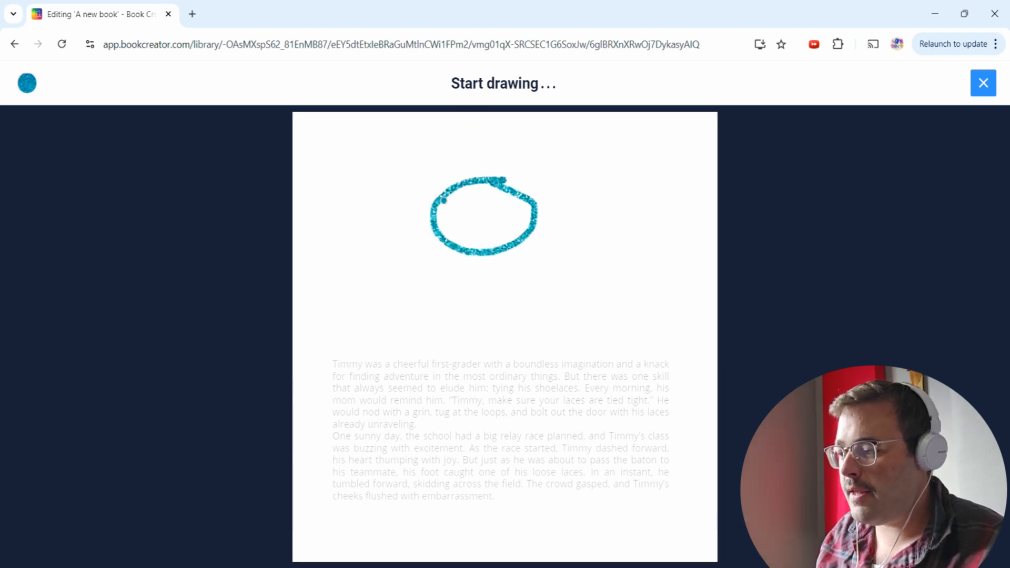
pyautogui.moveTo(470, 232); pyautogui.dragTo(462, 229)
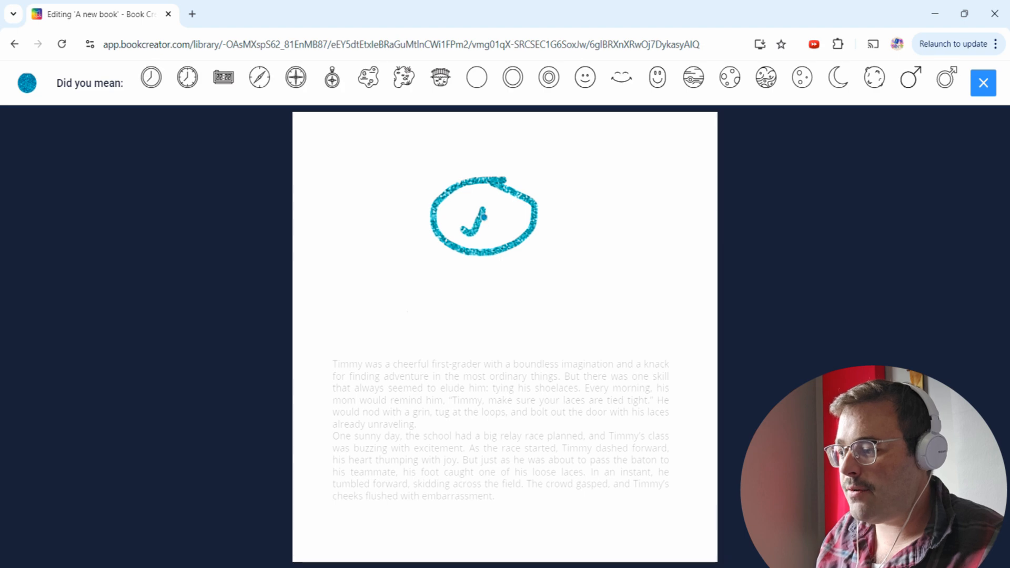
pyautogui.click(471, 197)
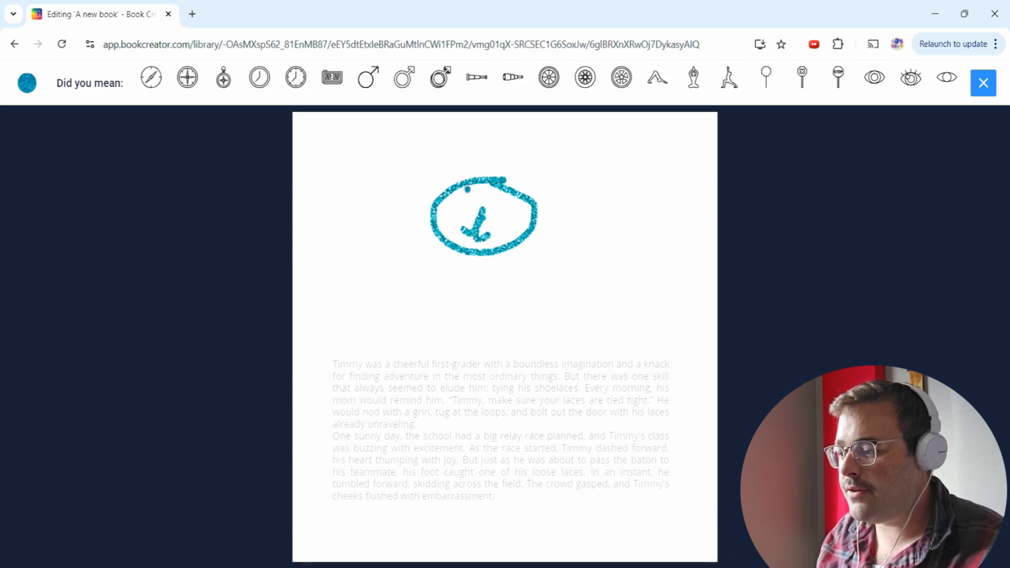
pyautogui.moveTo(495, 201); pyautogui.dragTo(481, 176)
pyautogui.moveTo(509, 181); pyautogui.dragTo(534, 199)
pyautogui.moveTo(473, 260); pyautogui.dragTo(466, 263)
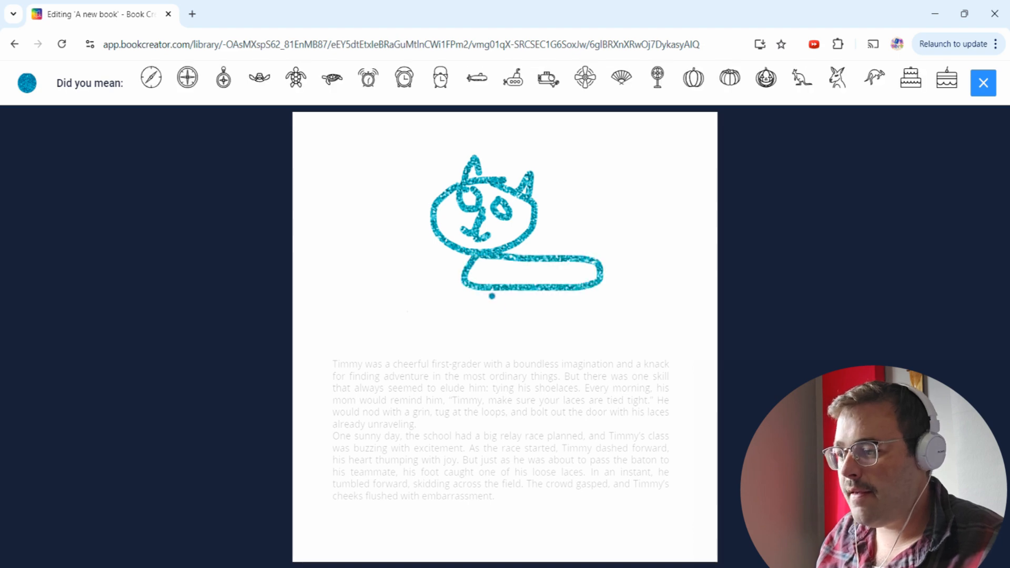
pyautogui.moveTo(493, 296); pyautogui.dragTo(490, 319)
pyautogui.moveTo(513, 295); pyautogui.dragTo(509, 318)
pyautogui.moveTo(556, 292); pyautogui.dragTo(556, 314)
pyautogui.moveTo(580, 290); pyautogui.dragTo(584, 316)
# Replace the sketch with the suggested whiskered cat face and center it above the story text.
pyautogui.click(156, 82)
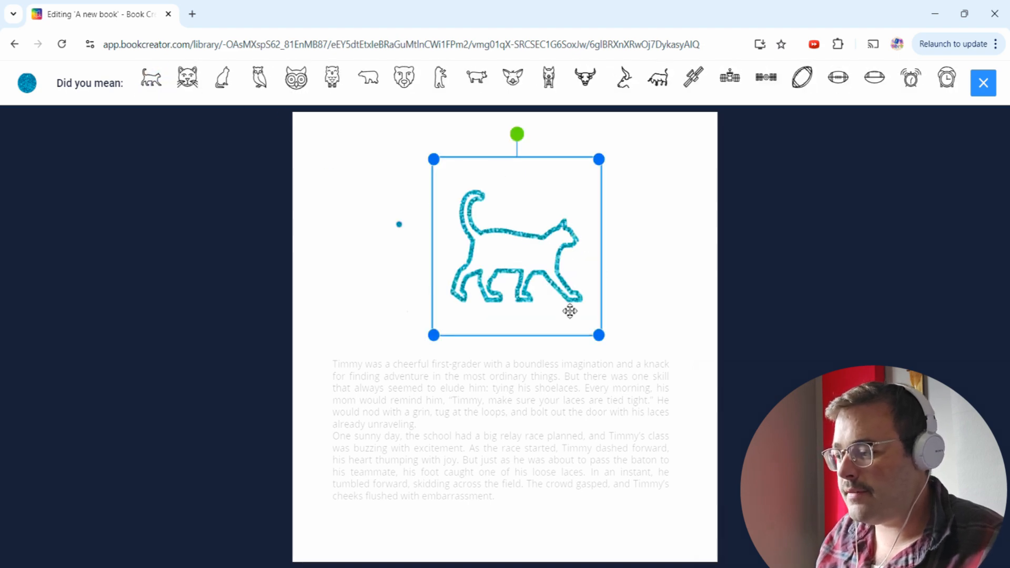
pyautogui.click(187, 79)
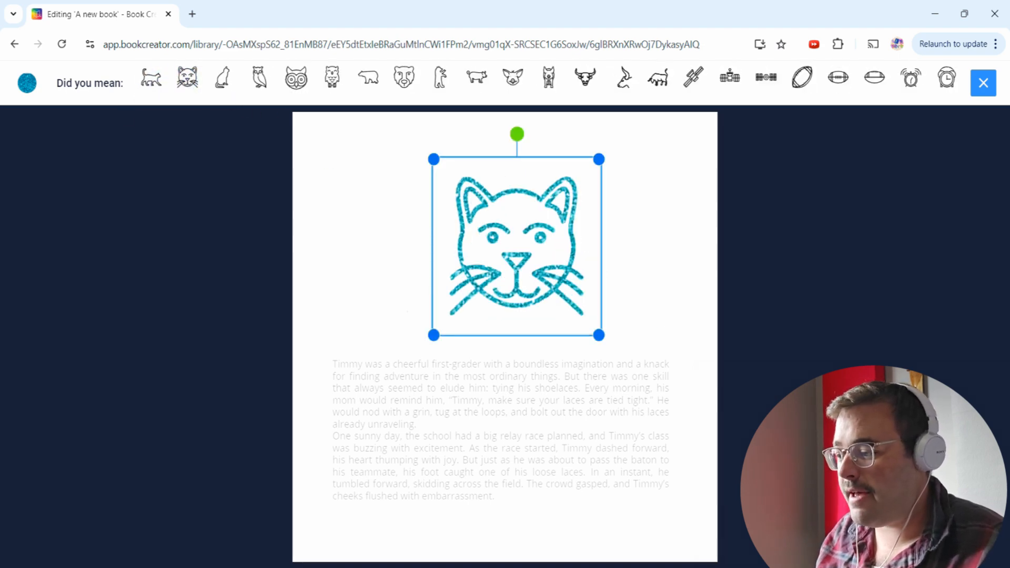
pyautogui.moveTo(510, 252); pyautogui.dragTo(496, 239)
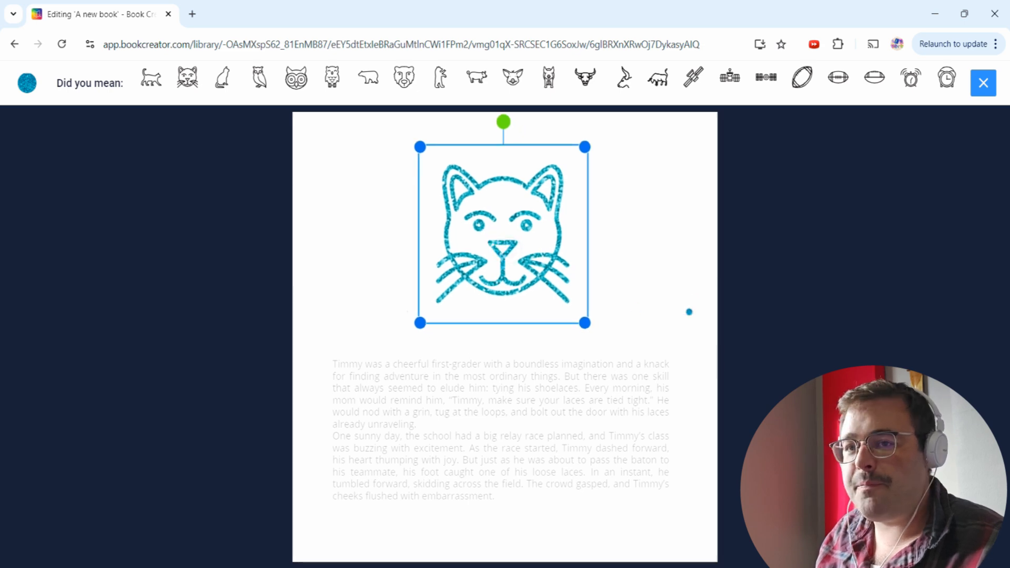
pyautogui.click(984, 85)
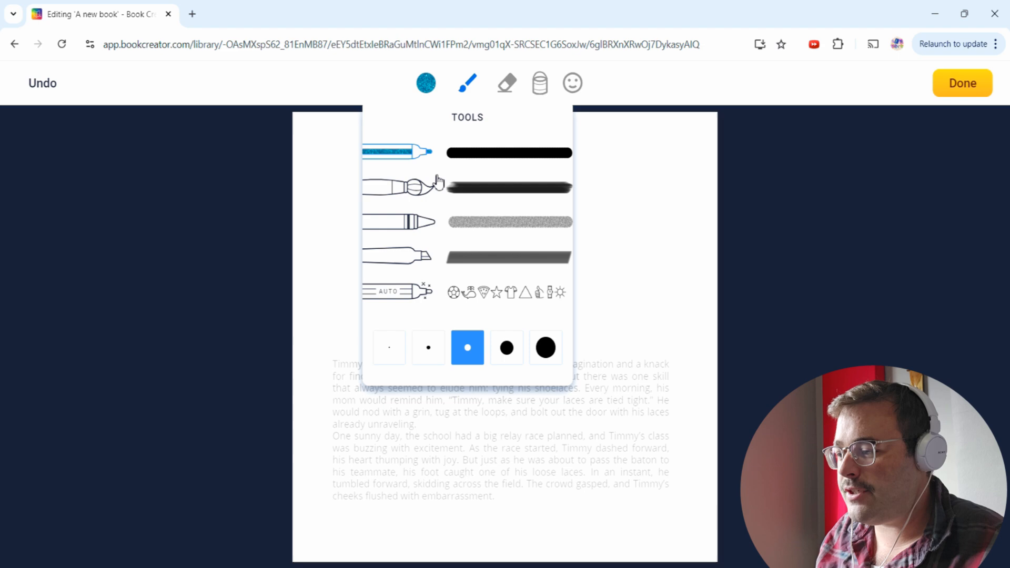
# Draw large looping teal glitter crayon strokes around the cat face and finish the drawing.
pyautogui.click(462, 232)
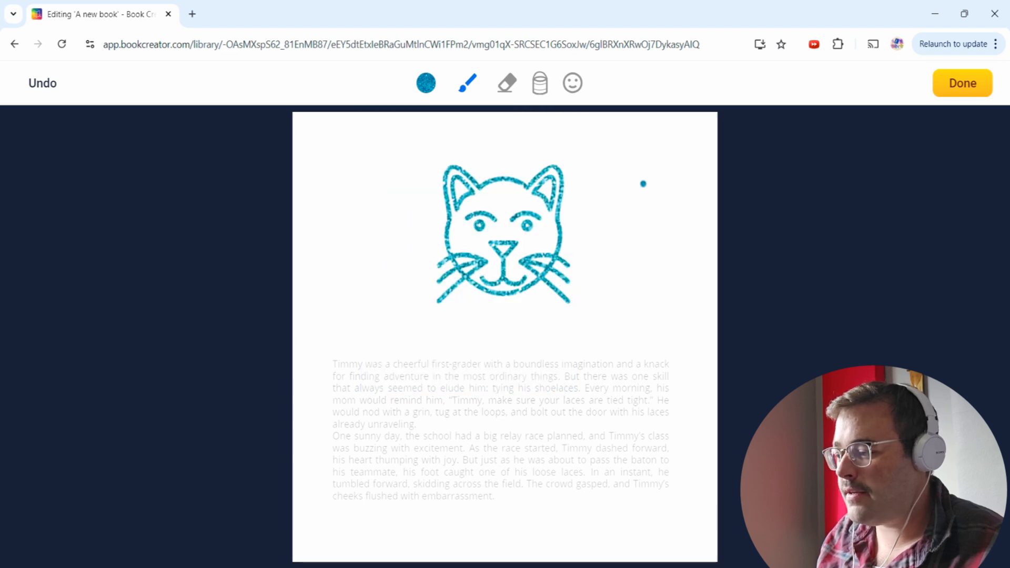
pyautogui.moveTo(643, 184)
pyautogui.mouseDown()
pyautogui.moveTo(605, 309)
pyautogui.moveTo(361, 175)
pyautogui.moveTo(629, 162)
pyautogui.moveTo(448, 356)
pyautogui.moveTo(521, 138)
pyautogui.moveTo(721, 200)
pyautogui.mouseUp()
pyautogui.click(959, 88)
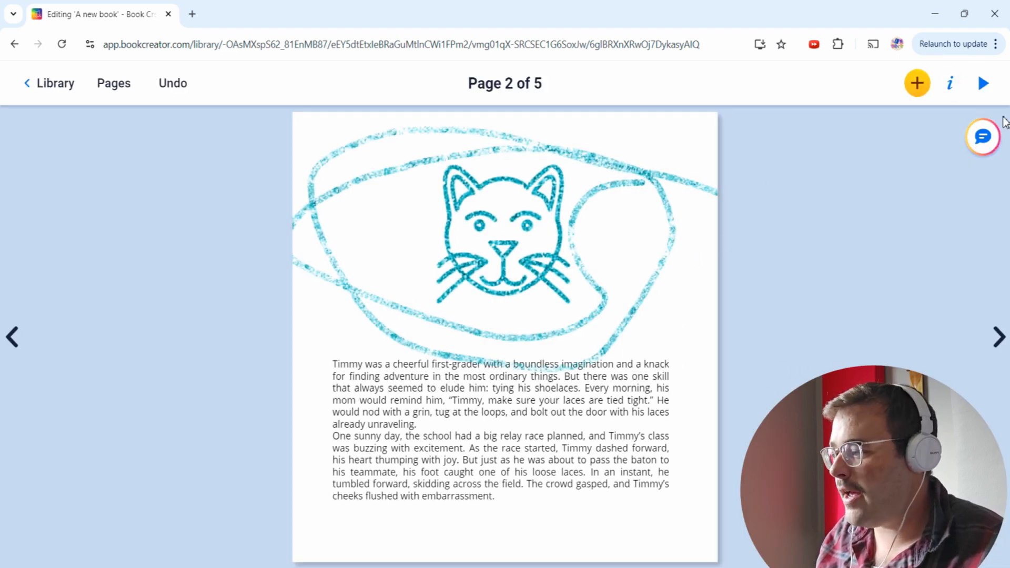
# Add a thought bubble shape at the cat's upper right with the text "dfsdfsdfsdf".
pyautogui.click(917, 85)
pyautogui.click(912, 125)
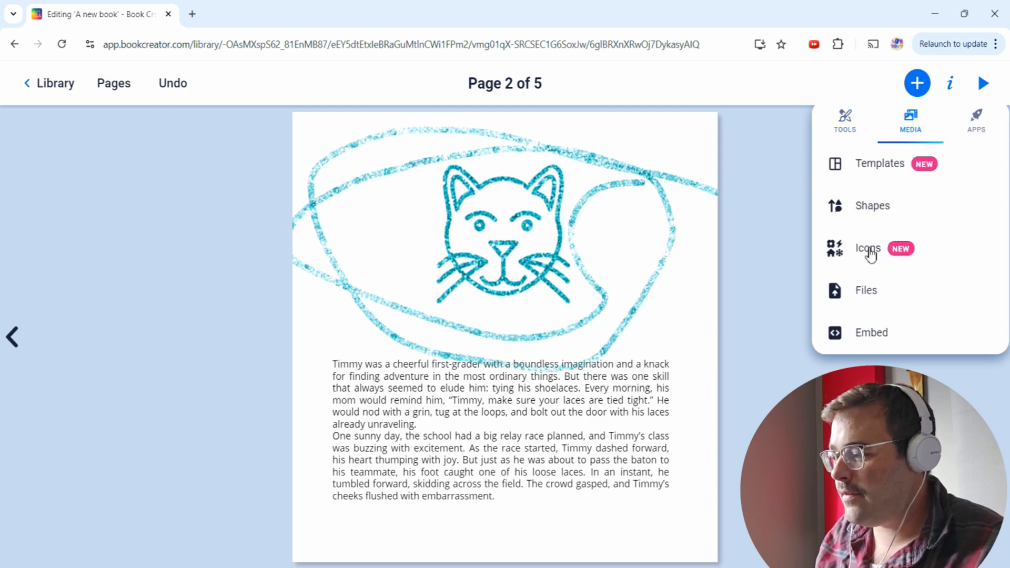
pyautogui.click(870, 208)
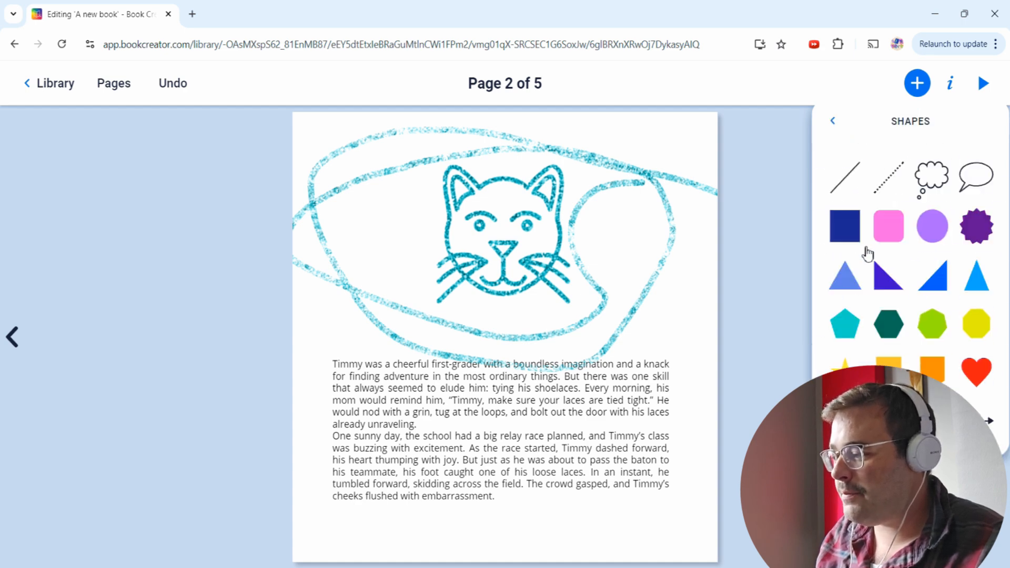
pyautogui.click(931, 182)
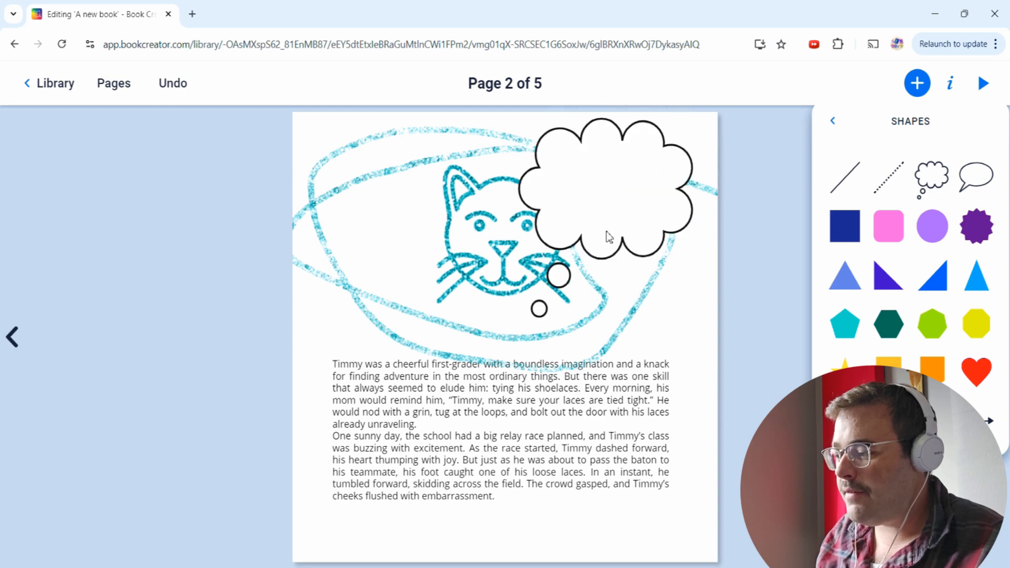
pyautogui.click(608, 237)
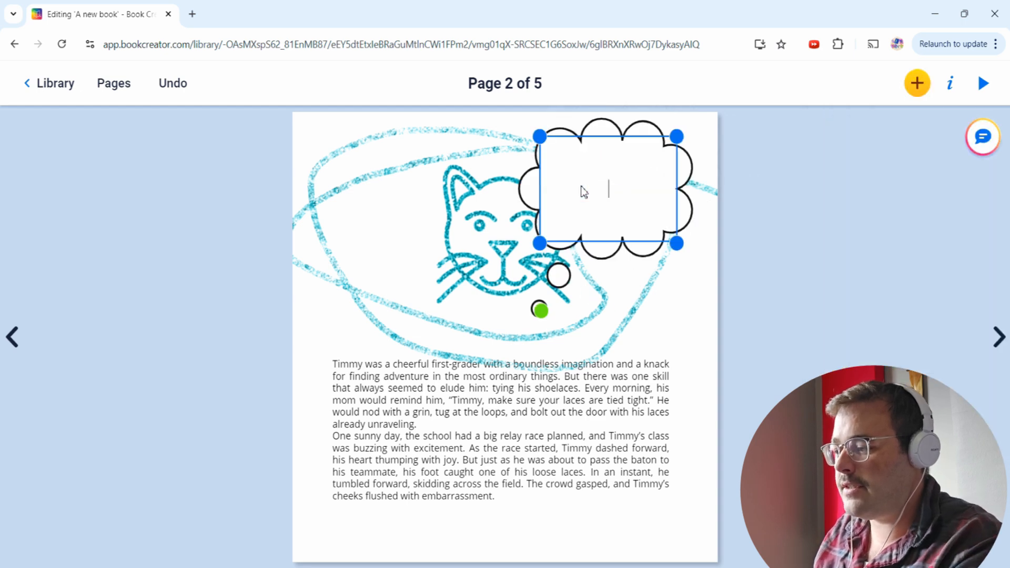
pyautogui.write('dfsdfsdfsdf')
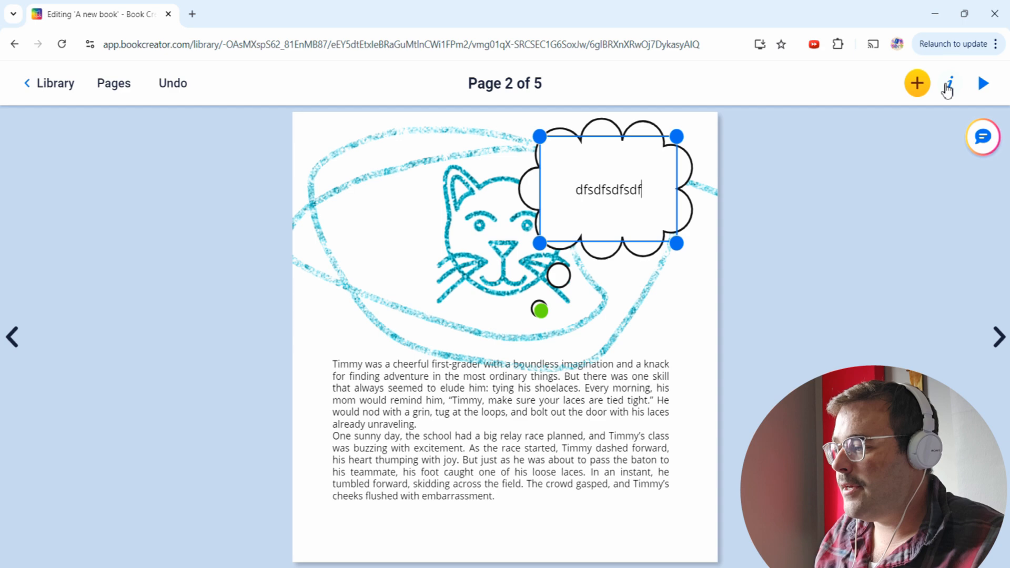
# Record an audio clip of about 8 seconds and place its sound button in page 2's lower-left corner.
pyautogui.click(925, 90)
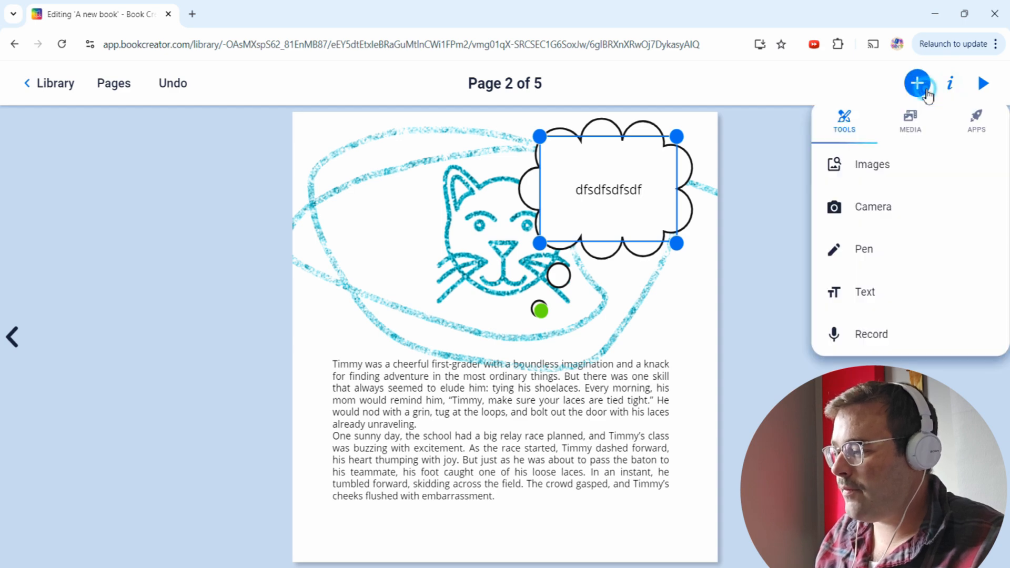
pyautogui.click(873, 333)
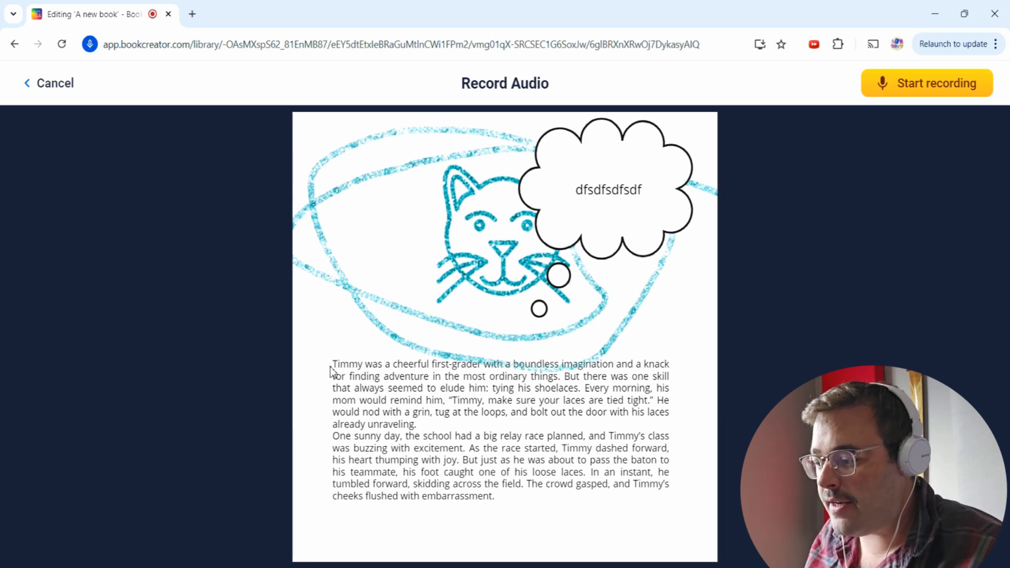
pyautogui.click(918, 88)
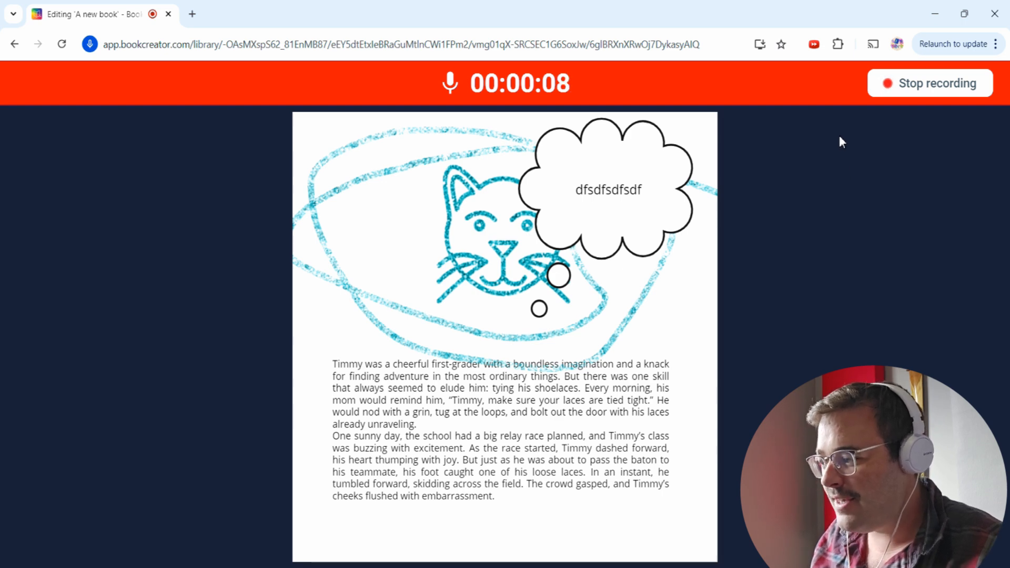
pyautogui.click(909, 83)
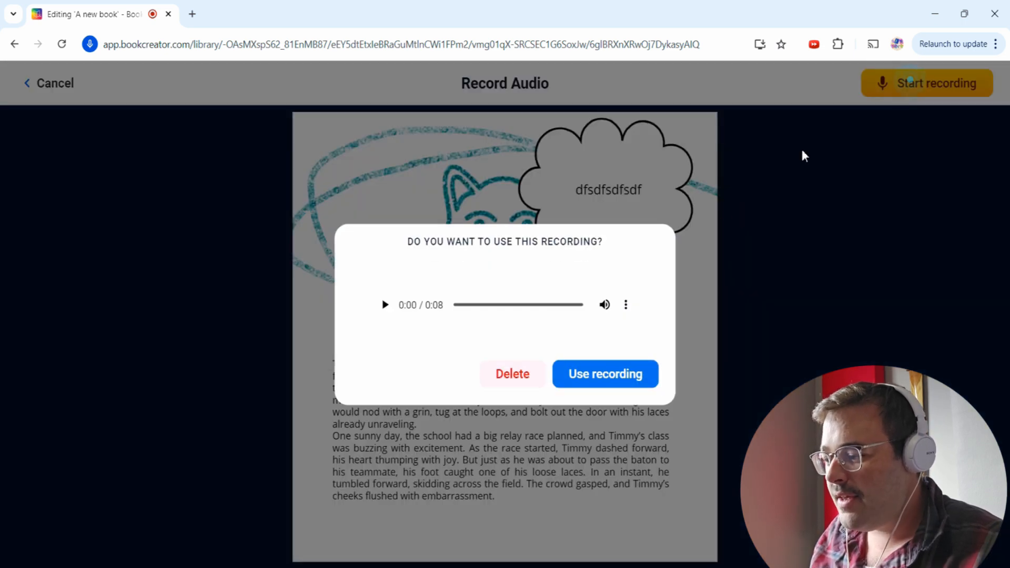
pyautogui.click(582, 371)
pyautogui.moveTo(479, 379); pyautogui.dragTo(310, 562)
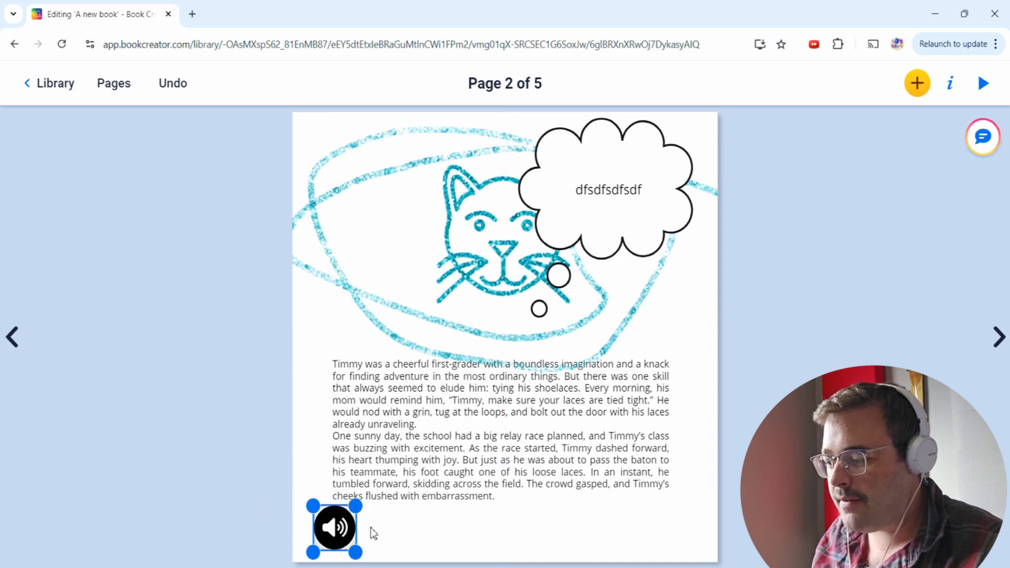
# Open the settings of the sound button on page 2.
pyautogui.click(341, 531)
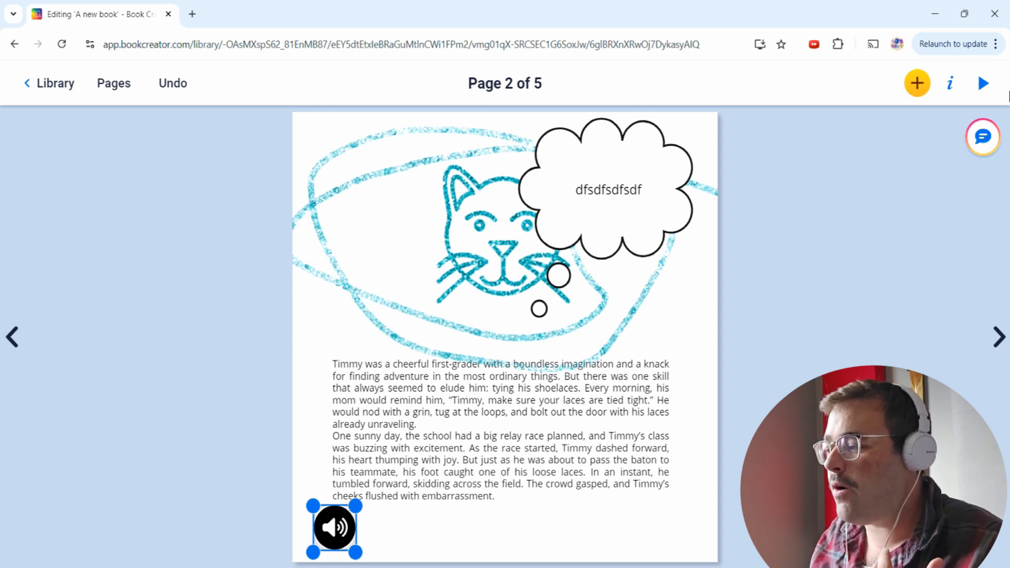
pyautogui.click(953, 87)
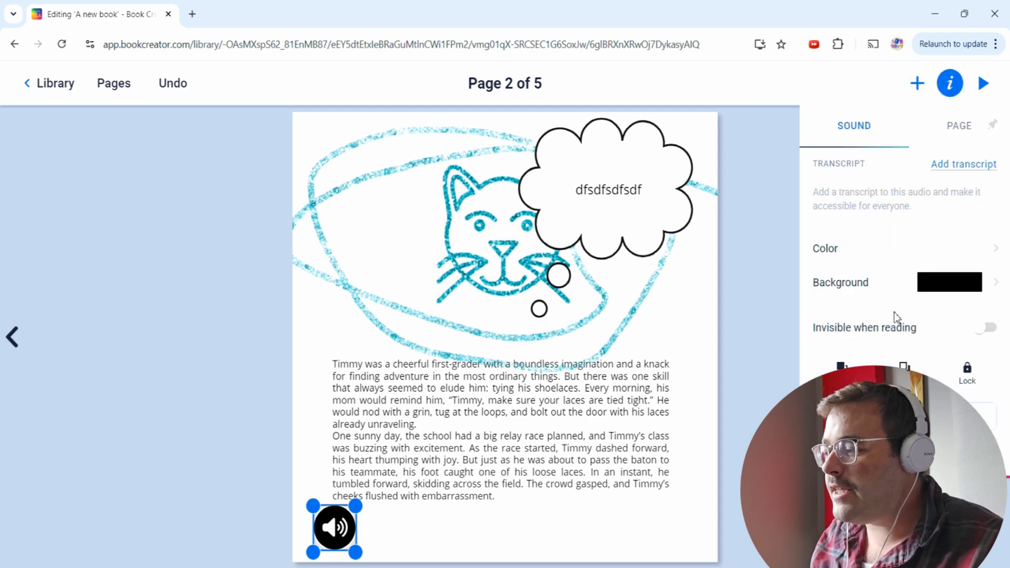
# Dictate a new text block about speech to text ending in "Hooray." and place it just above the Timmy story on page 2.
pyautogui.click(920, 88)
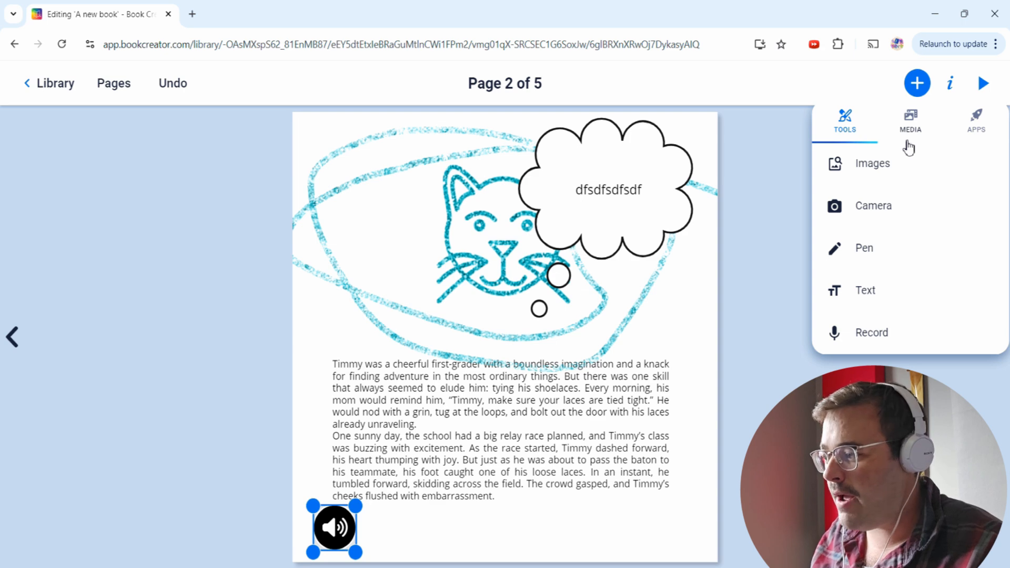
pyautogui.click(842, 293)
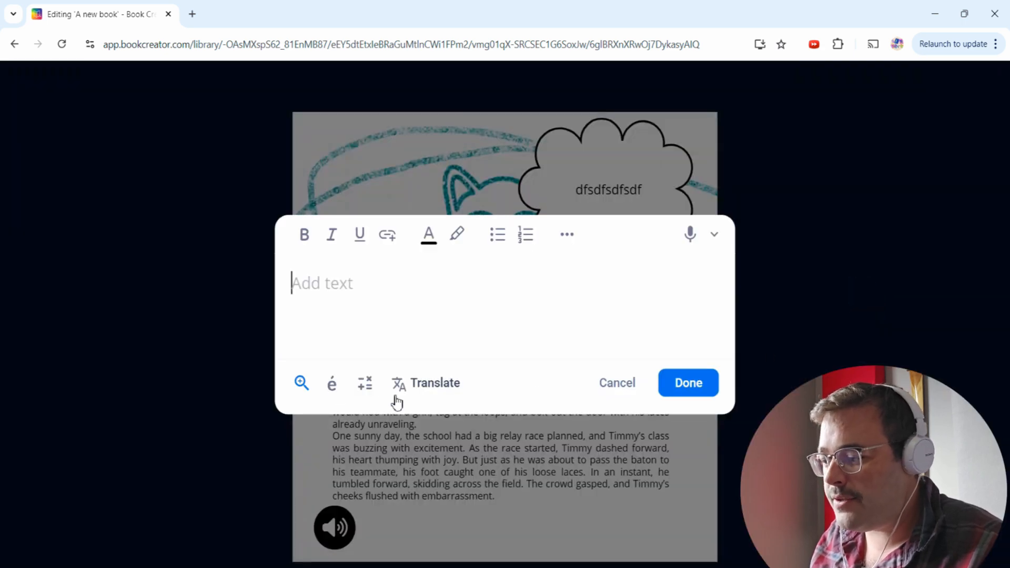
pyautogui.click(691, 235)
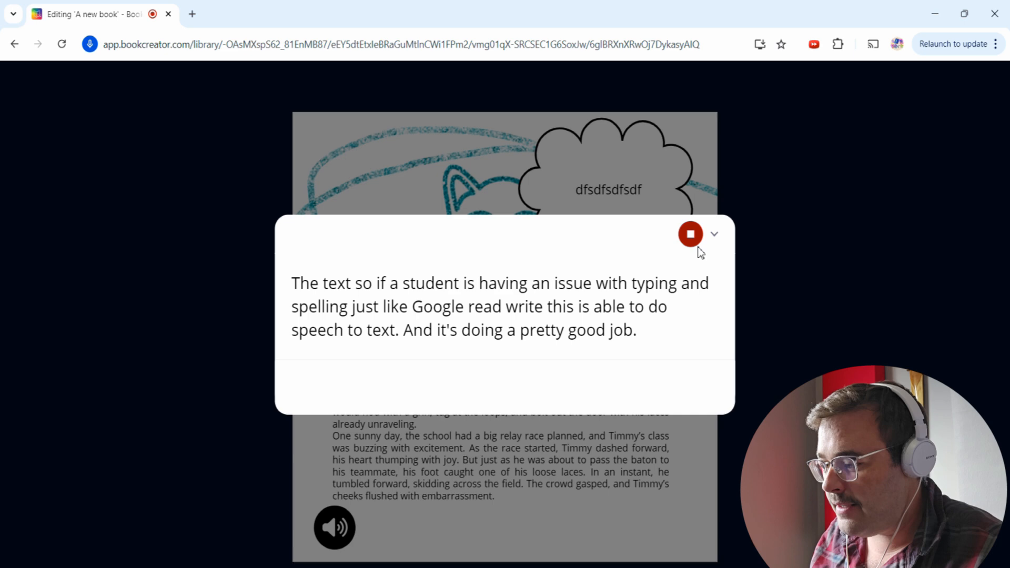
pyautogui.click(691, 234)
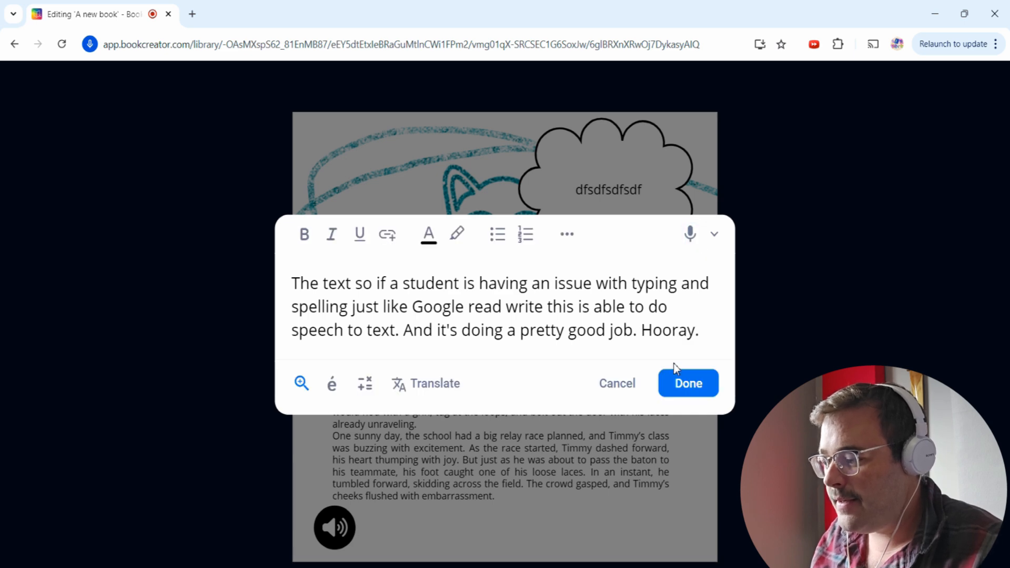
pyautogui.click(685, 383)
pyautogui.moveTo(587, 245); pyautogui.dragTo(580, 273)
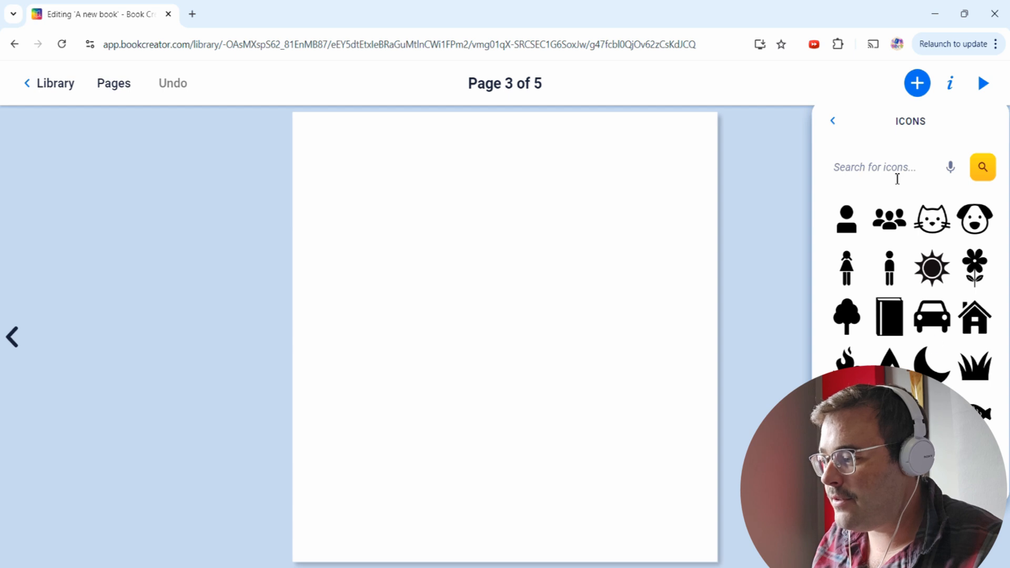
# Search the icon library for "hockey" while on page 3.
pyautogui.click(888, 167)
pyautogui.write('hockey')
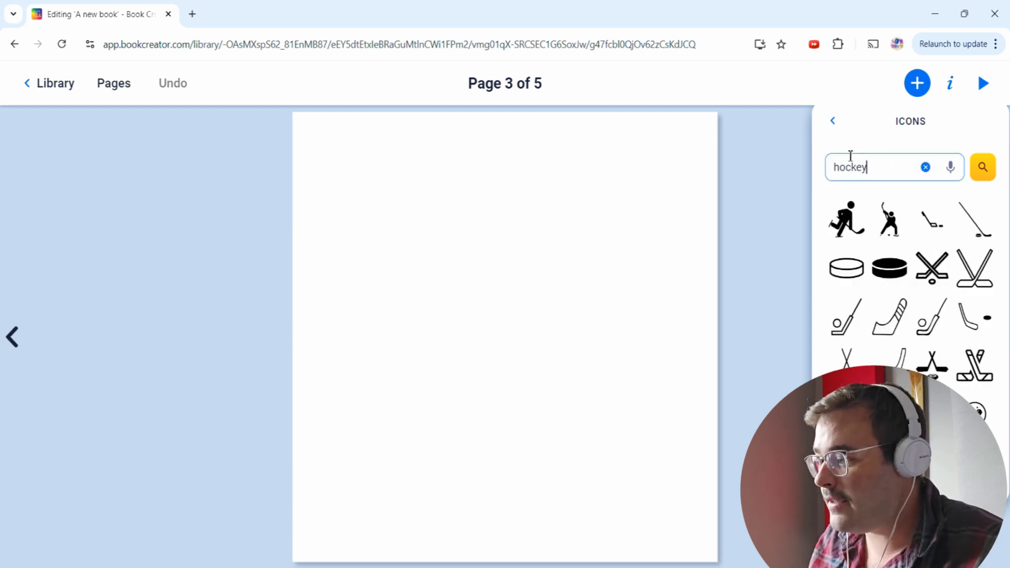
pyautogui.click(833, 122)
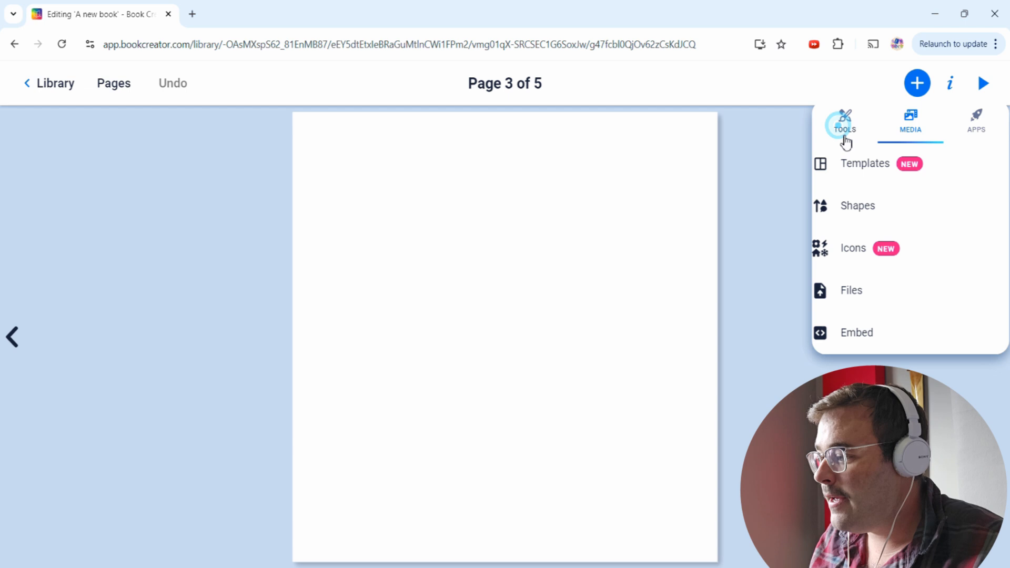
# Add the comic template with blue and yellow vertical panels to page 3, accepting that it is not square.
pyautogui.click(883, 164)
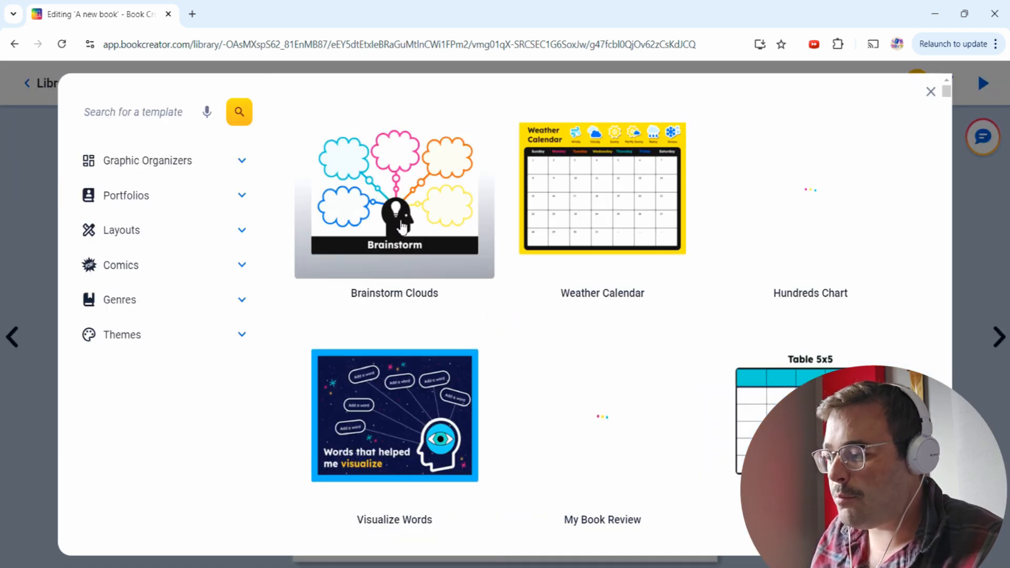
pyautogui.scroll(-5, 638, 408)
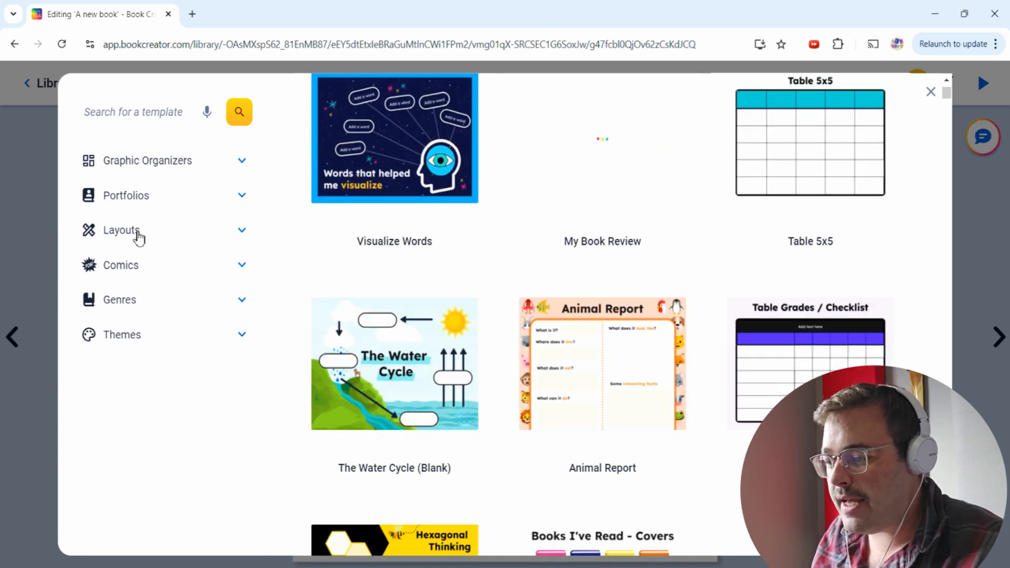
pyautogui.click(131, 267)
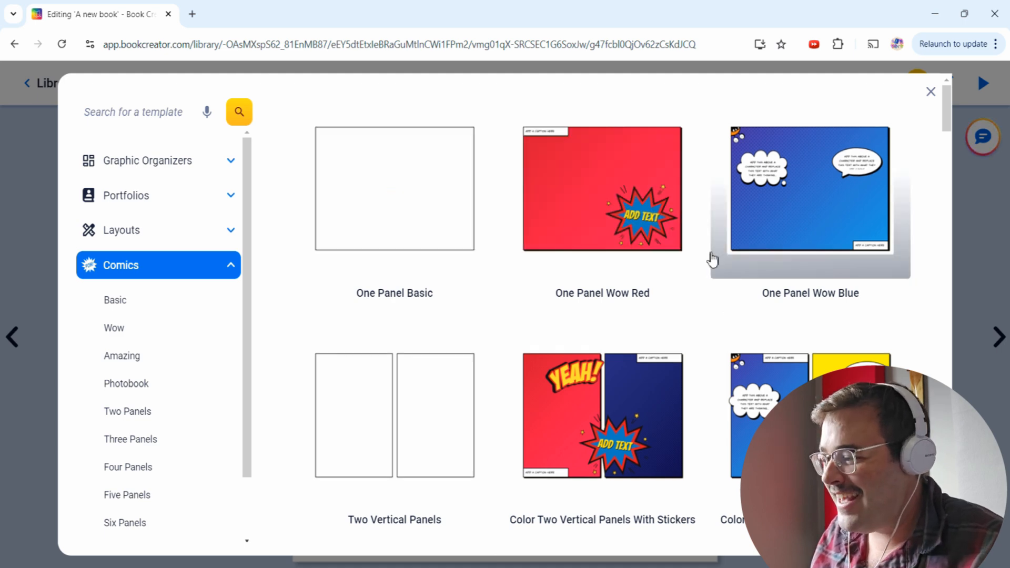
pyautogui.click(805, 432)
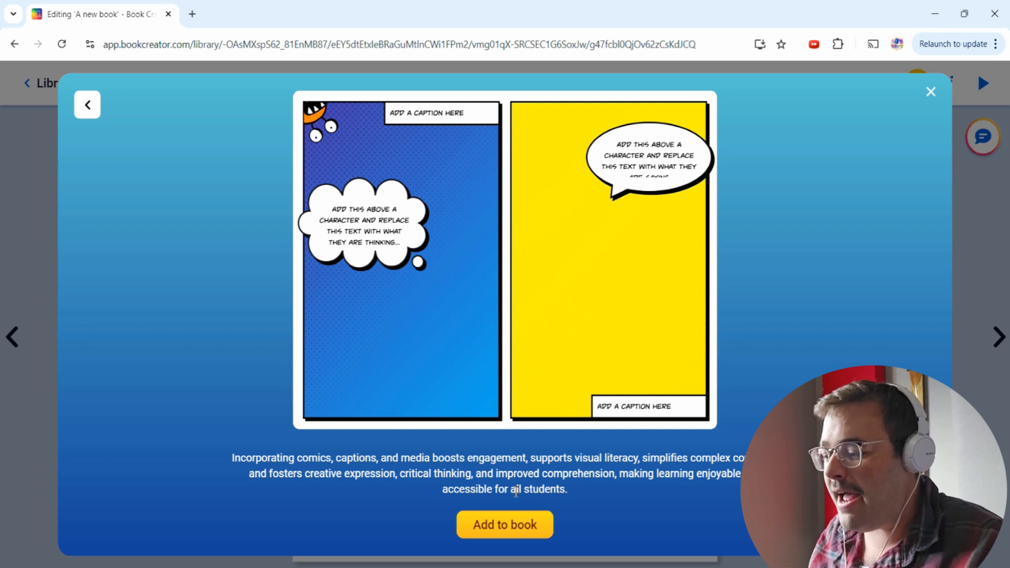
pyautogui.click(502, 526)
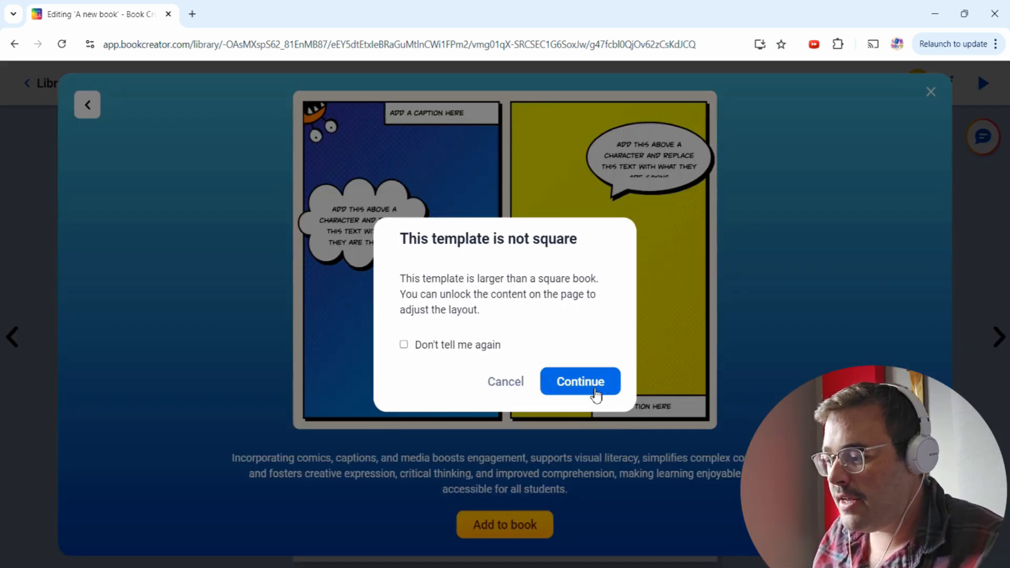
pyautogui.click(581, 382)
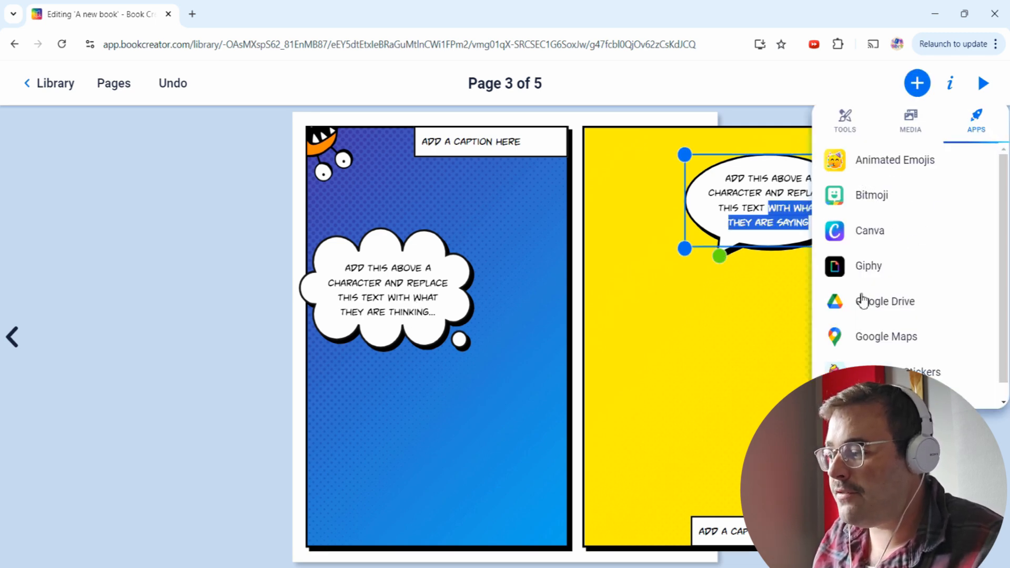
# Enable the Giphy and Google Maps apps for the book.
pyautogui.click(874, 266)
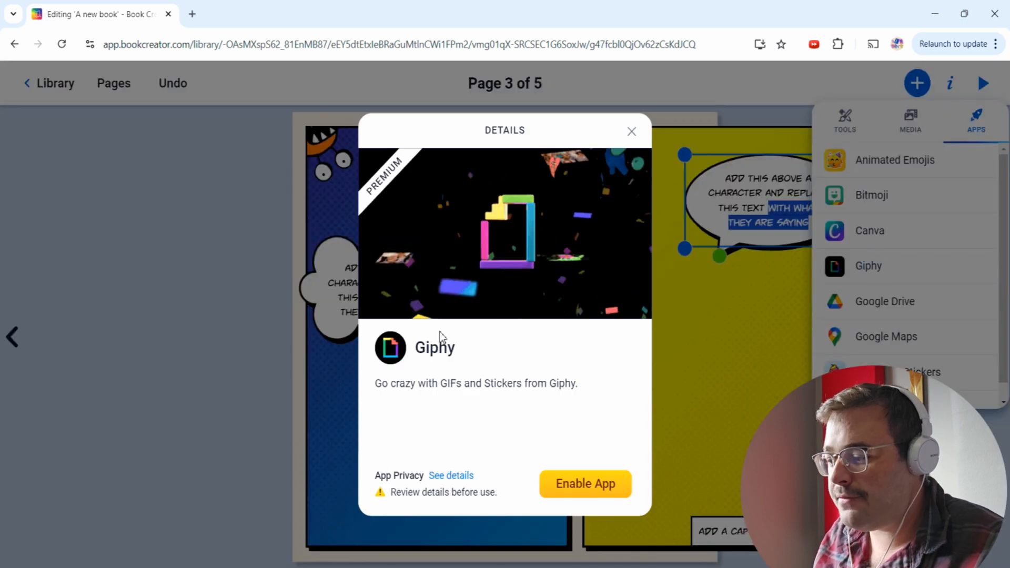
pyautogui.click(584, 483)
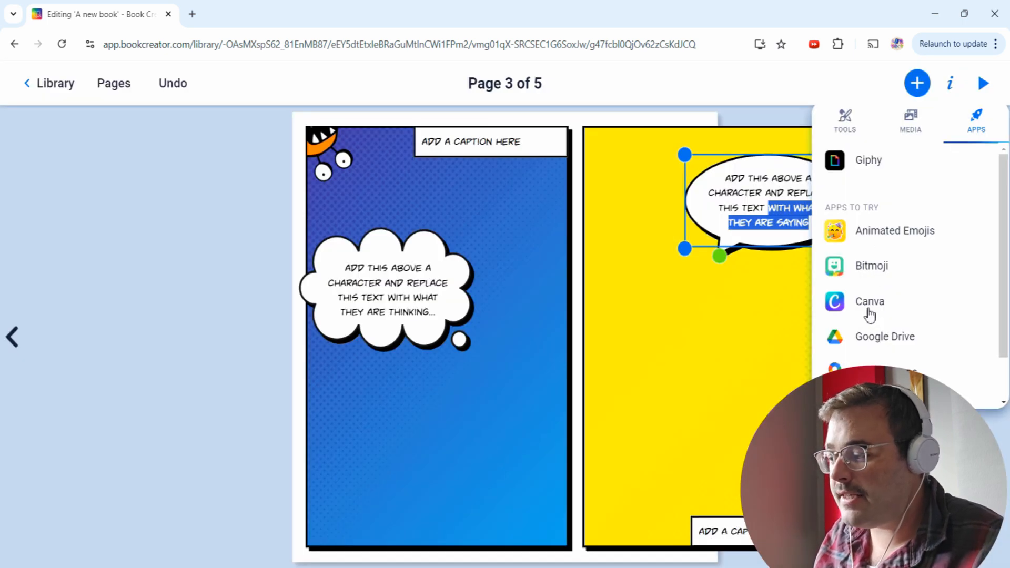
pyautogui.click(871, 370)
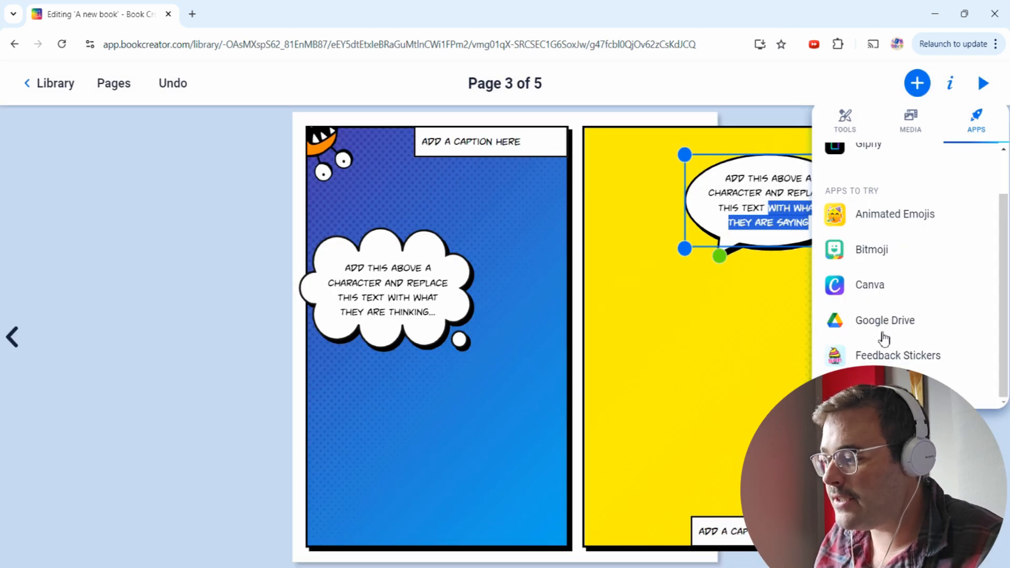
pyautogui.scroll(1, 884, 339)
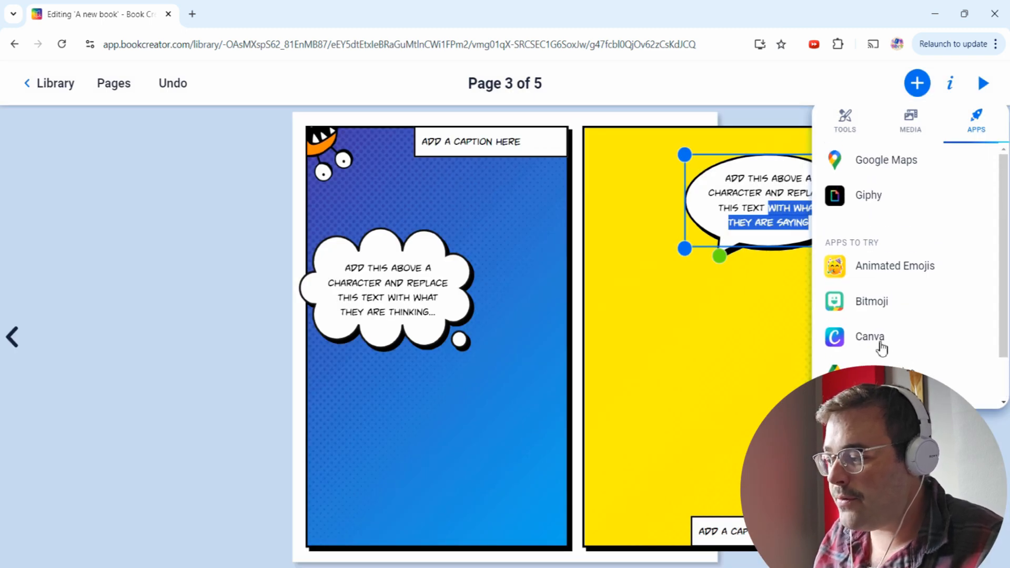
# Search Giphy for "eruption" and place the glowing lava GIF in the yellow comic panel on page 3.
pyautogui.click(874, 197)
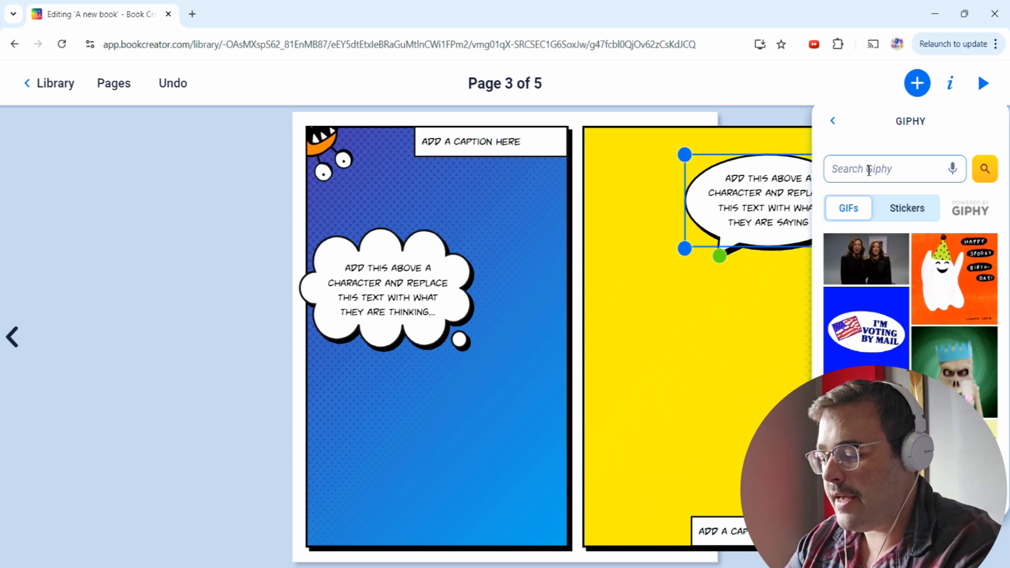
pyautogui.write('eruption')
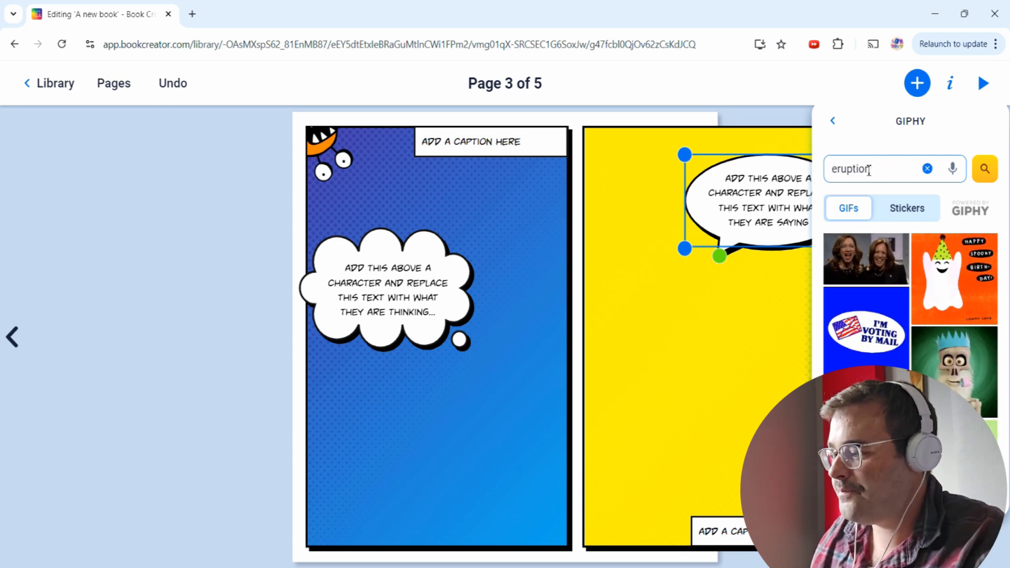
pyautogui.press('Return')
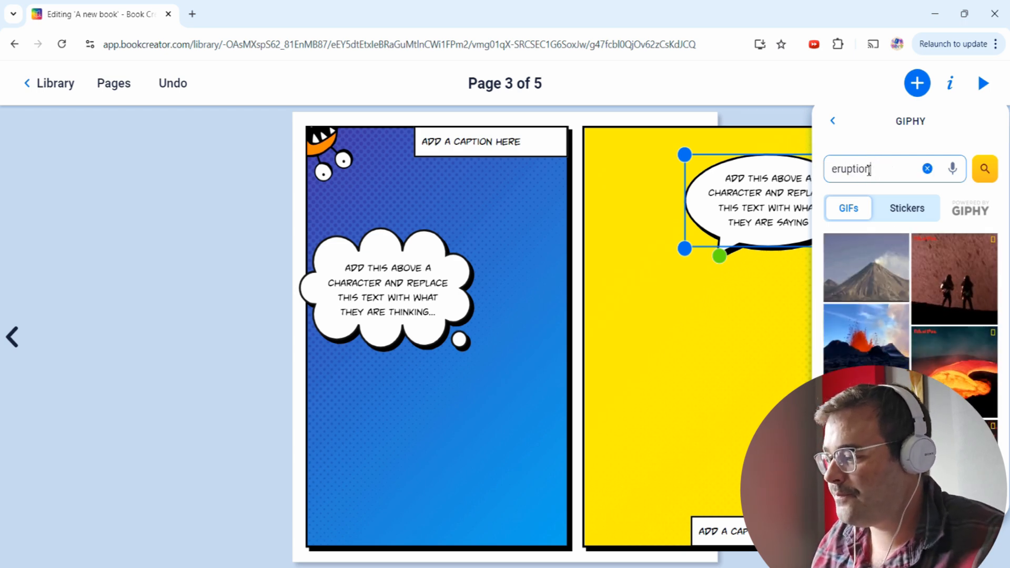
pyautogui.moveTo(960, 377); pyautogui.dragTo(693, 375)
pyautogui.click(693, 375)
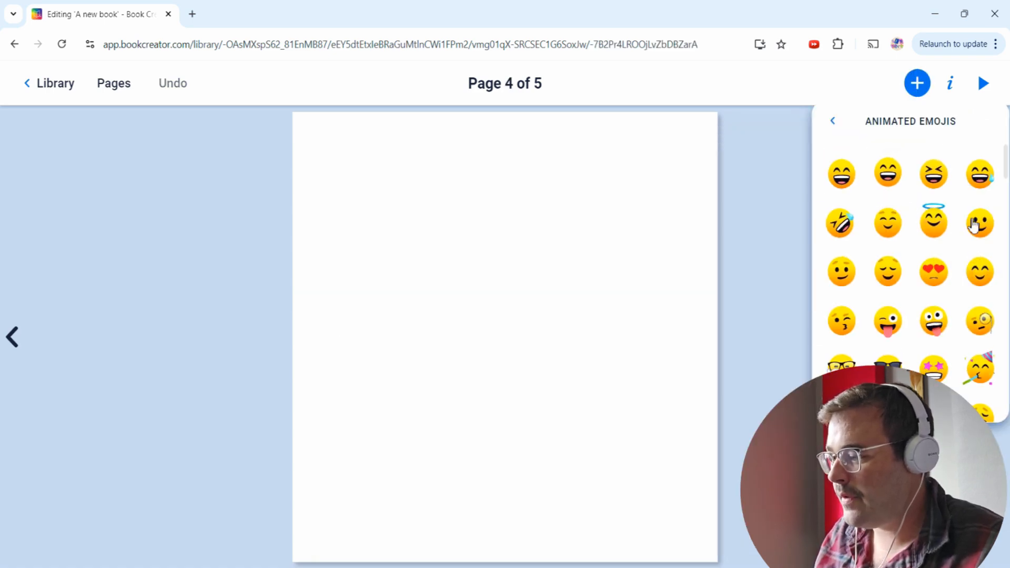
# Insert the animated upside-down face emoji and a Google map of Yarmouth framed around Wendy's and Prescott St on page 4.
pyautogui.click(973, 225)
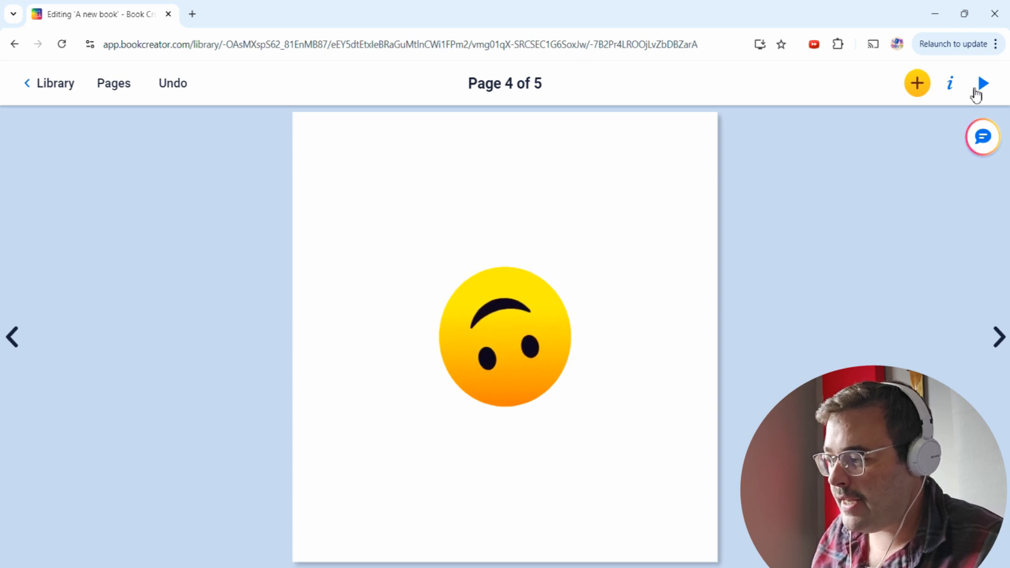
pyautogui.click(950, 86)
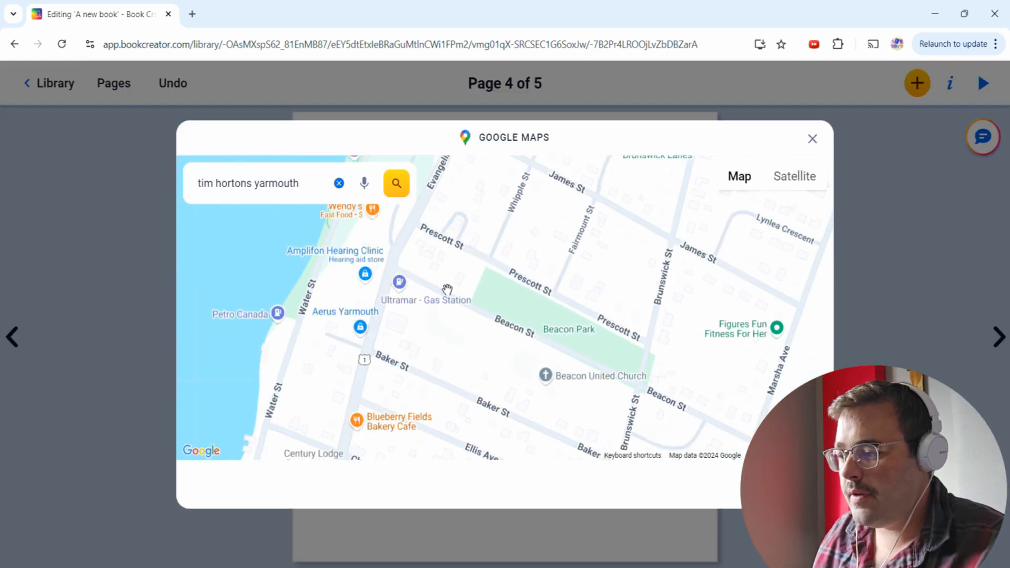
pyautogui.scroll(-1, 447, 289)
pyautogui.moveTo(424, 277); pyautogui.dragTo(456, 309)
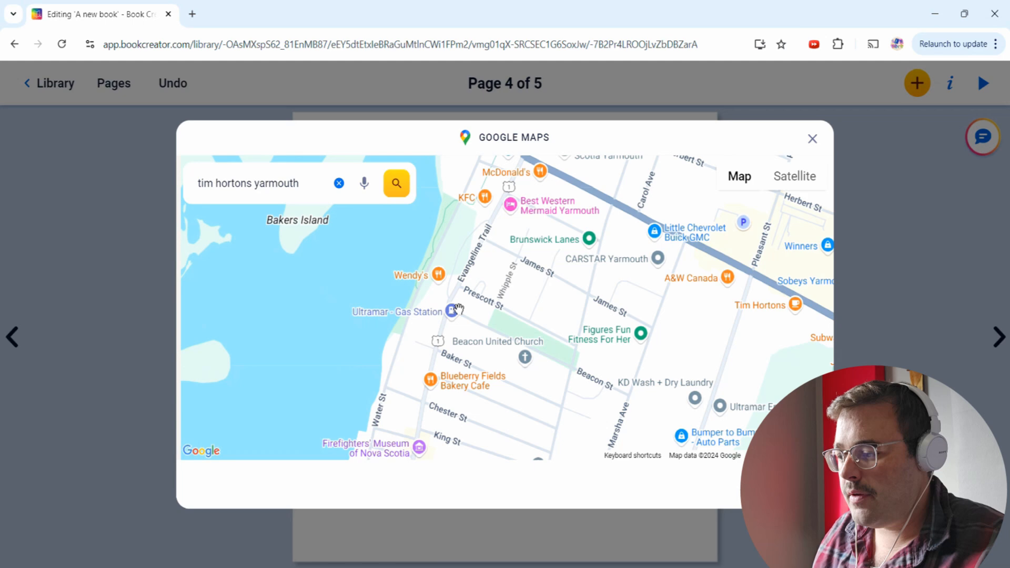
pyautogui.scroll(1, 433, 284)
pyautogui.scroll(1, 471, 293)
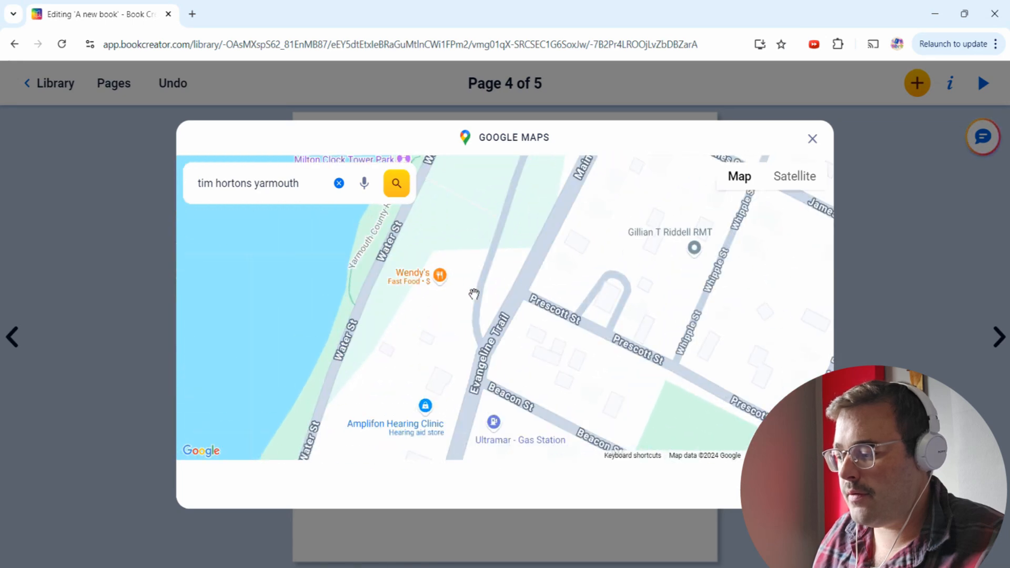
pyautogui.click(568, 473)
# Arrange page 4 with the upside-down emoji centered near the page's upper edge and the map directly below it.
pyautogui.moveTo(534, 352); pyautogui.dragTo(536, 331)
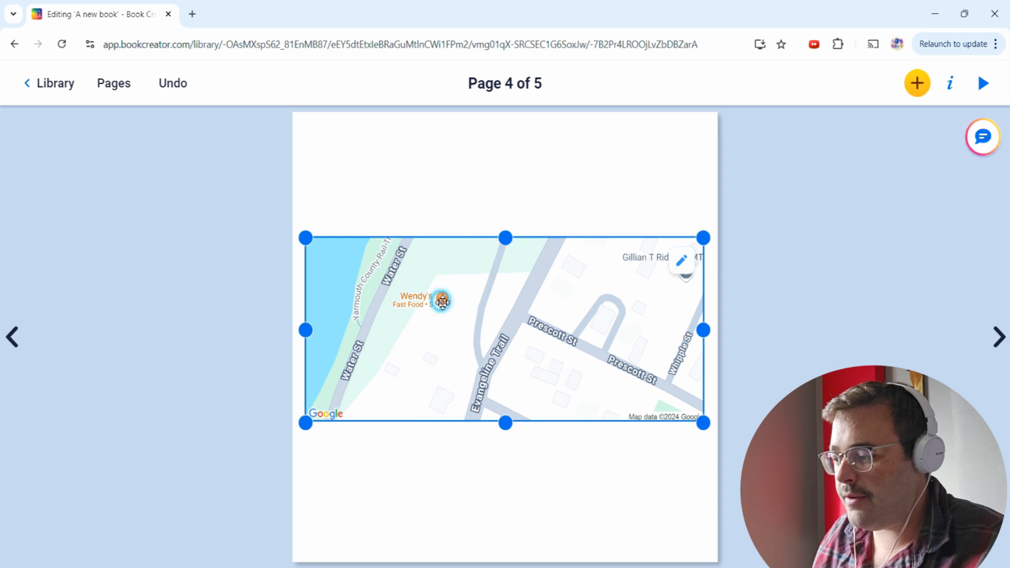
pyautogui.moveTo(442, 301); pyautogui.dragTo(496, 203)
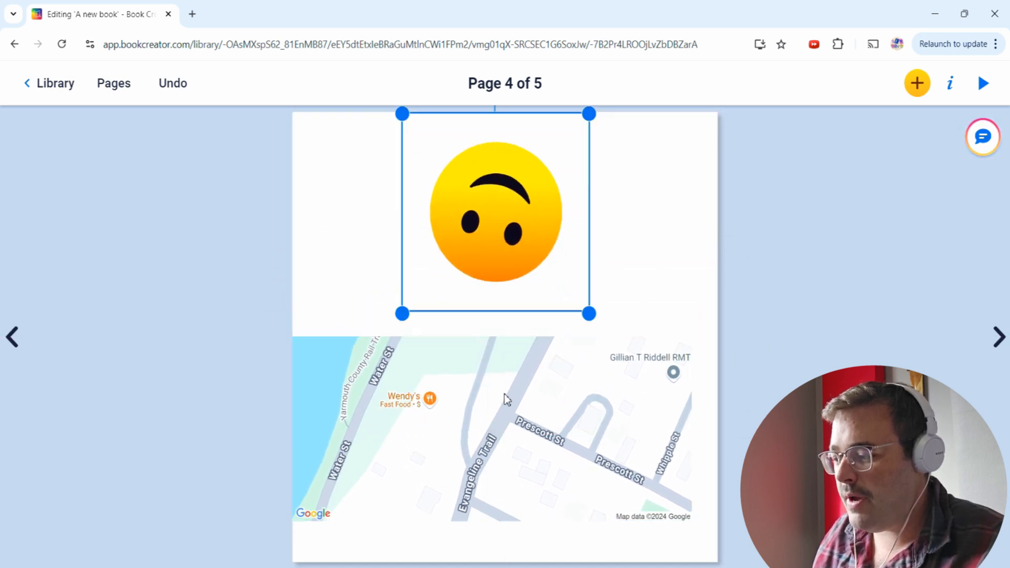
pyautogui.moveTo(505, 399); pyautogui.dragTo(517, 347)
pyautogui.moveTo(490, 247)
pyautogui.mouseDown()
pyautogui.moveTo(513, 246)
pyautogui.moveTo(501, 242)
pyautogui.mouseUp()
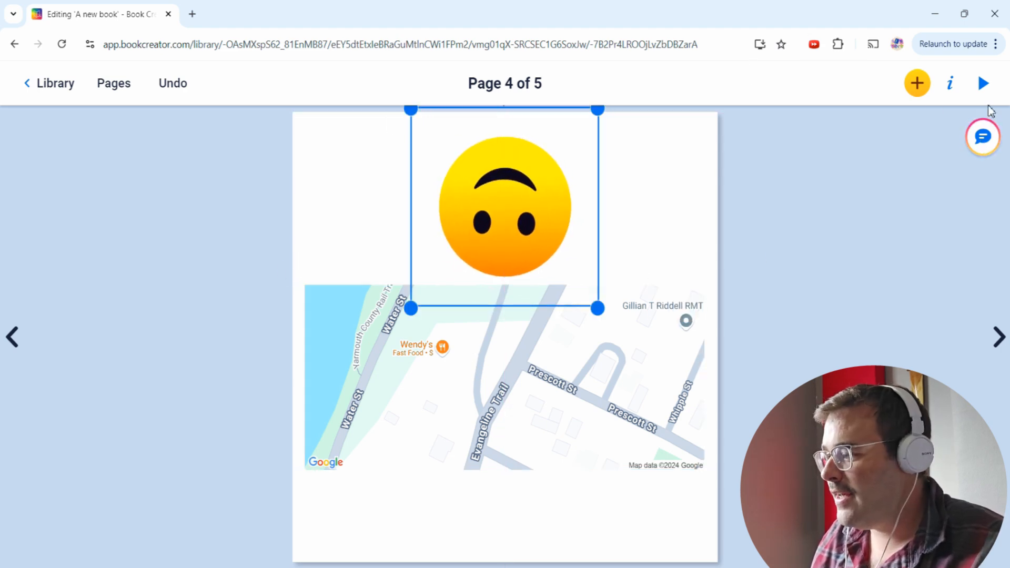
# Open the page comments and go on to page 5.
pyautogui.click(983, 137)
pyautogui.click(787, 335)
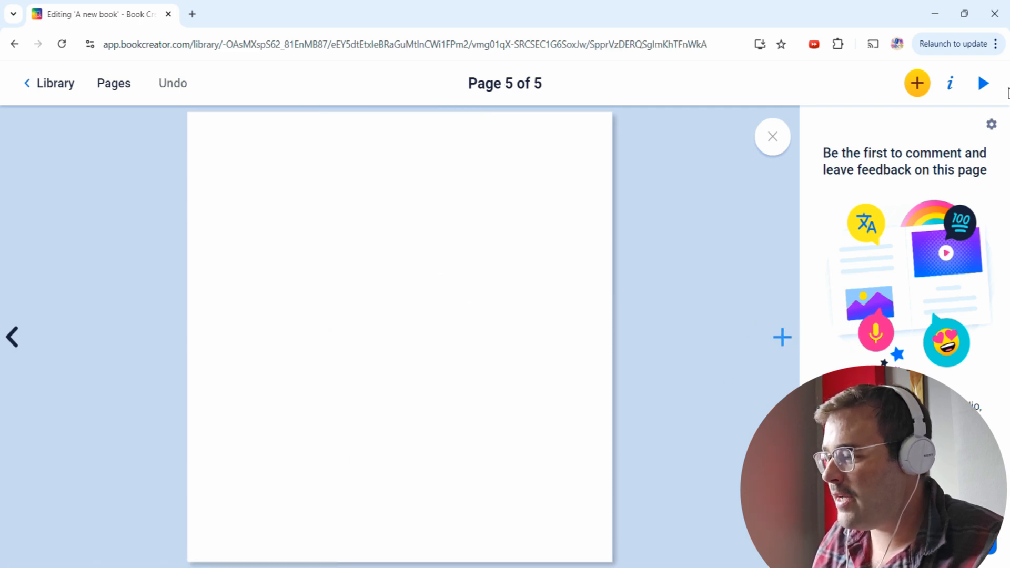
# Preview the book in reading mode, go back to the cover and play its video.
pyautogui.click(983, 83)
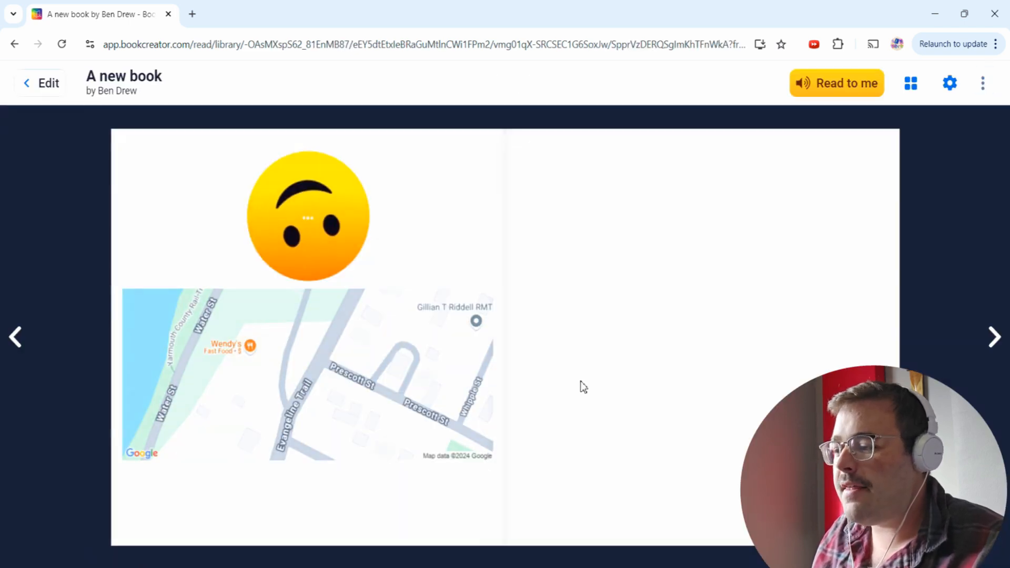
pyautogui.click(18, 338)
pyautogui.click(17, 338)
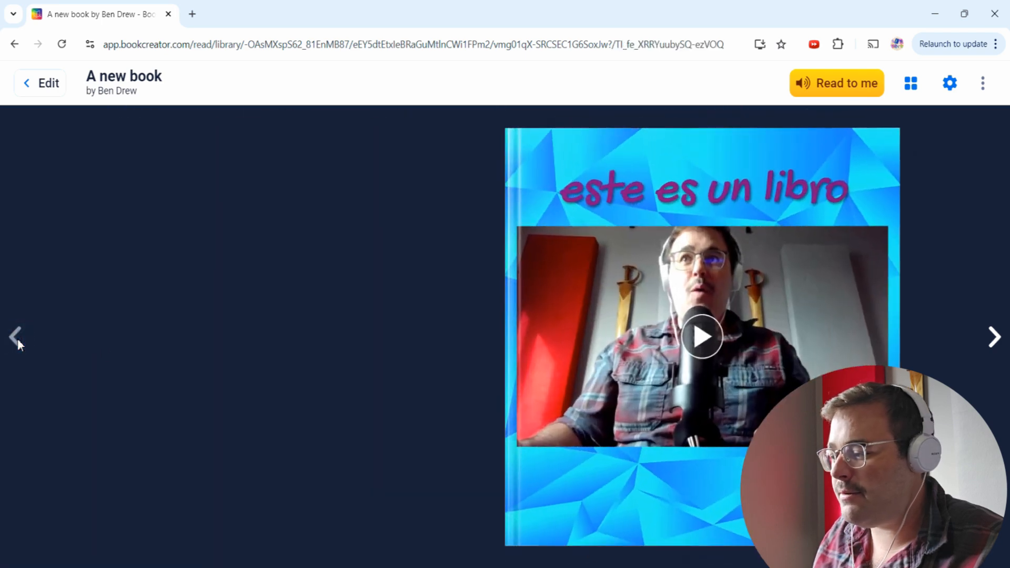
pyautogui.click(687, 352)
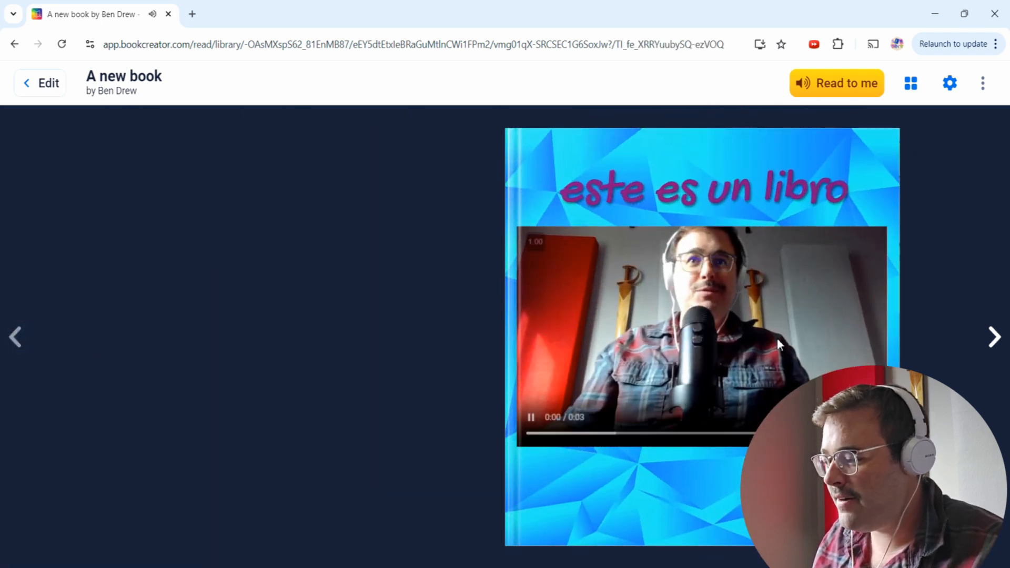
# Turn to the spread of pages 2 and 3, play its recorded audio, and leaf forward and back.
pyautogui.click(999, 348)
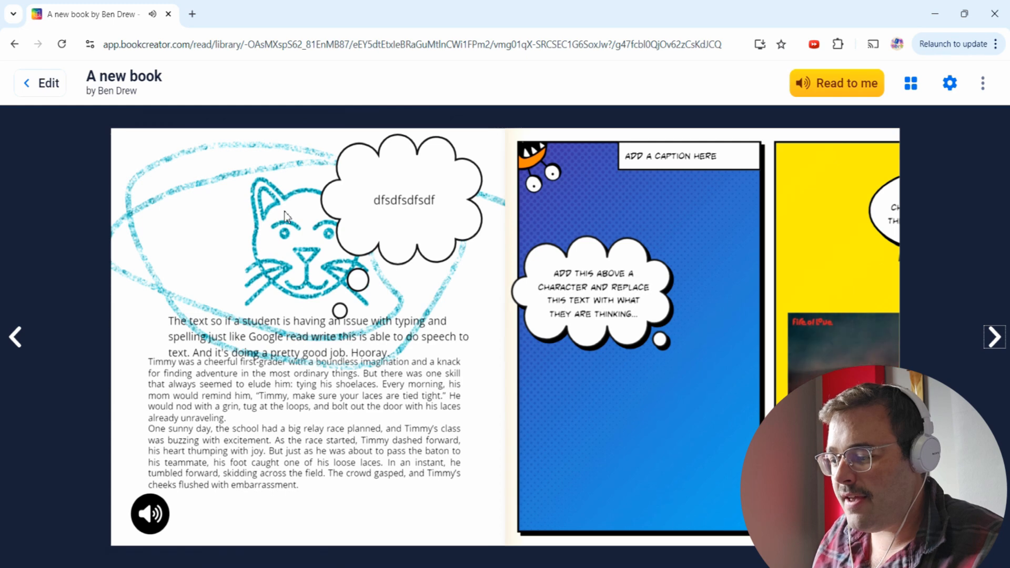
pyautogui.click(153, 499)
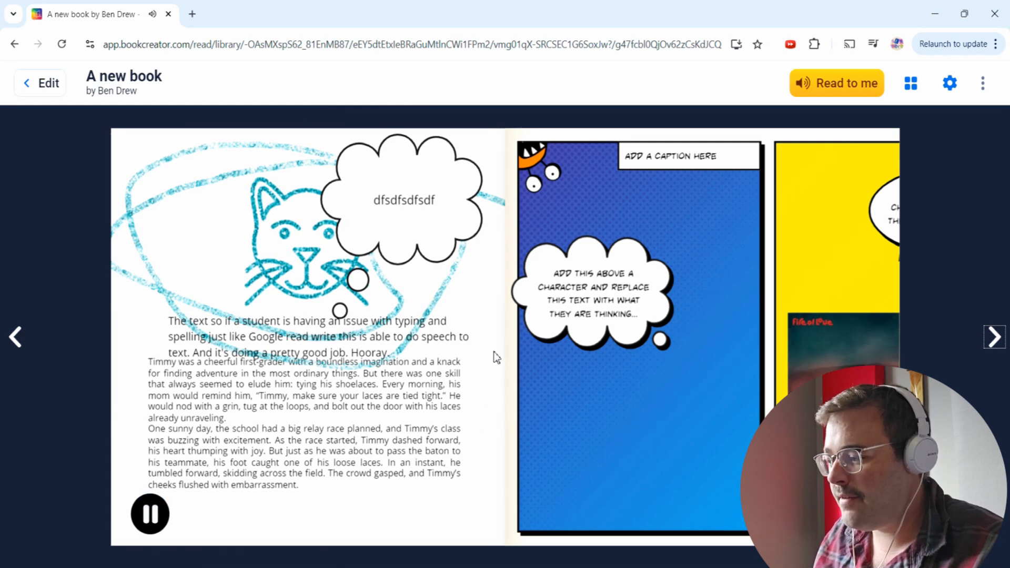
pyautogui.click(989, 338)
pyautogui.click(15, 336)
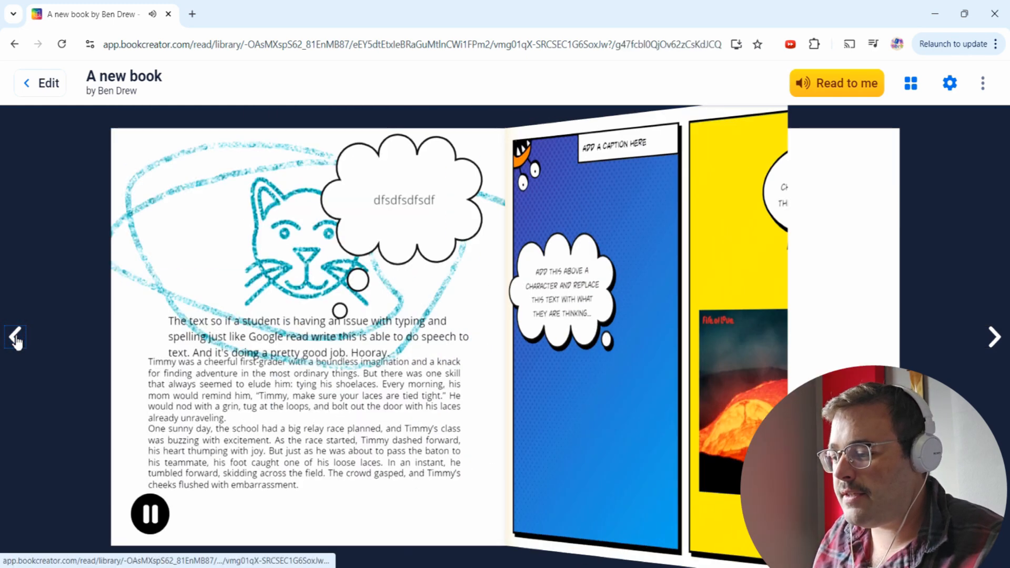
# Start the read-aloud narration for the spread of pages 2 and 3.
pyautogui.click(816, 84)
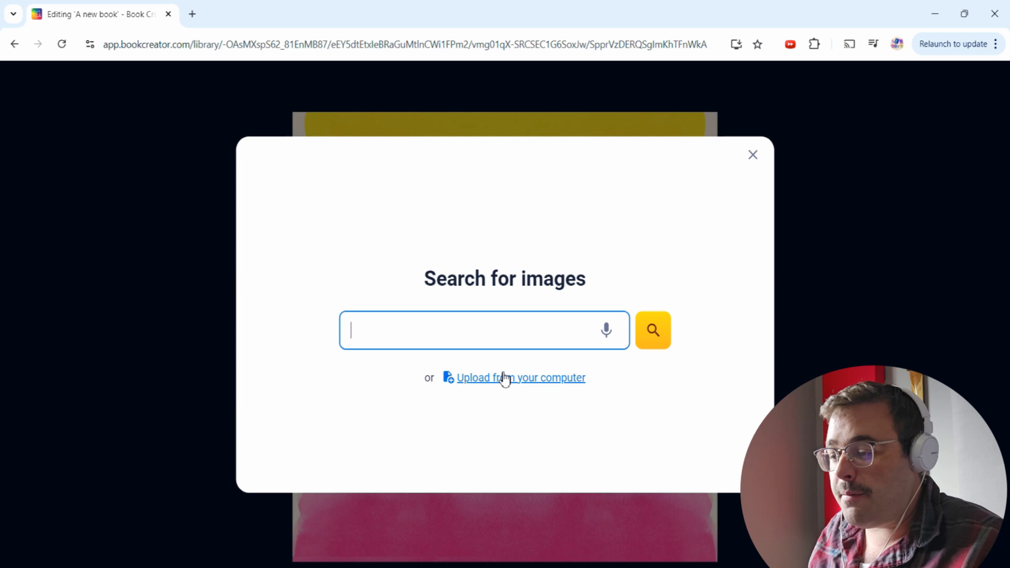
# Search the image library for "cartoon monkey" and add the brown cartoon monkey illustration to page 5.
pyautogui.click(457, 330)
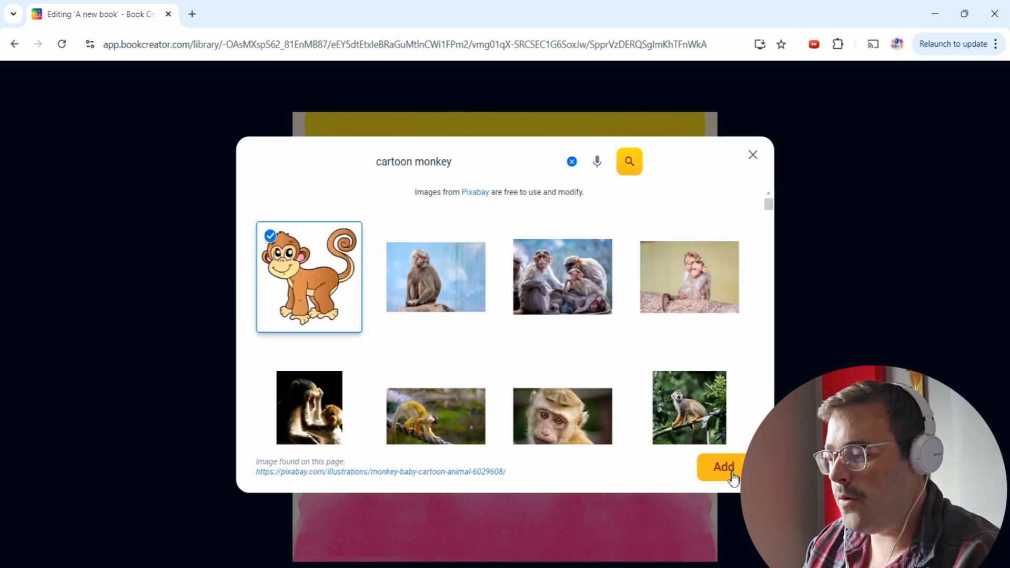
pyautogui.moveTo(427, 193); pyautogui.dragTo(556, 195)
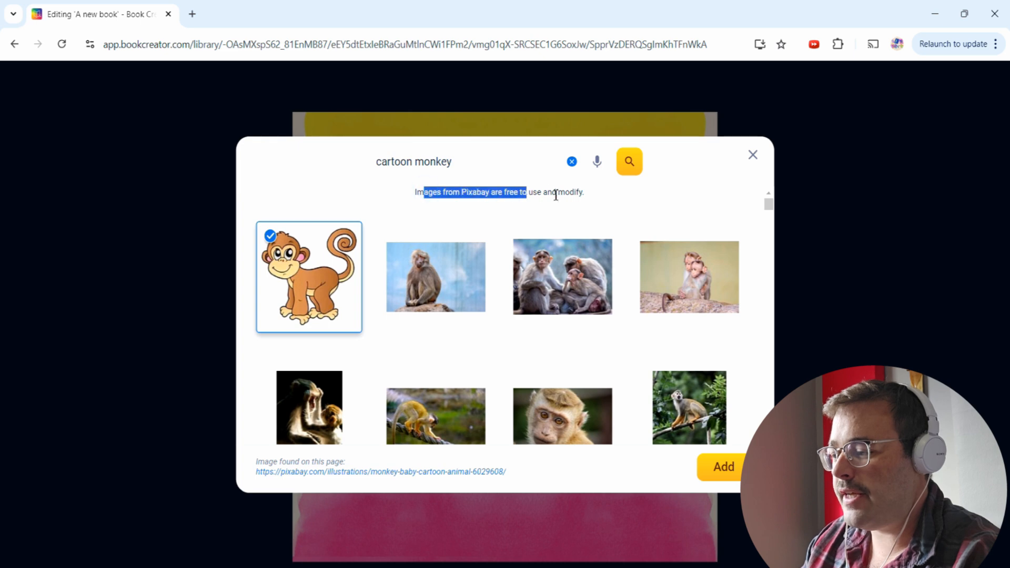
pyautogui.click(727, 467)
# Create a Canva design with the pink floral bull-head graphic, enlarged and centered, and add it to page 5.
pyautogui.click(916, 83)
pyautogui.click(976, 121)
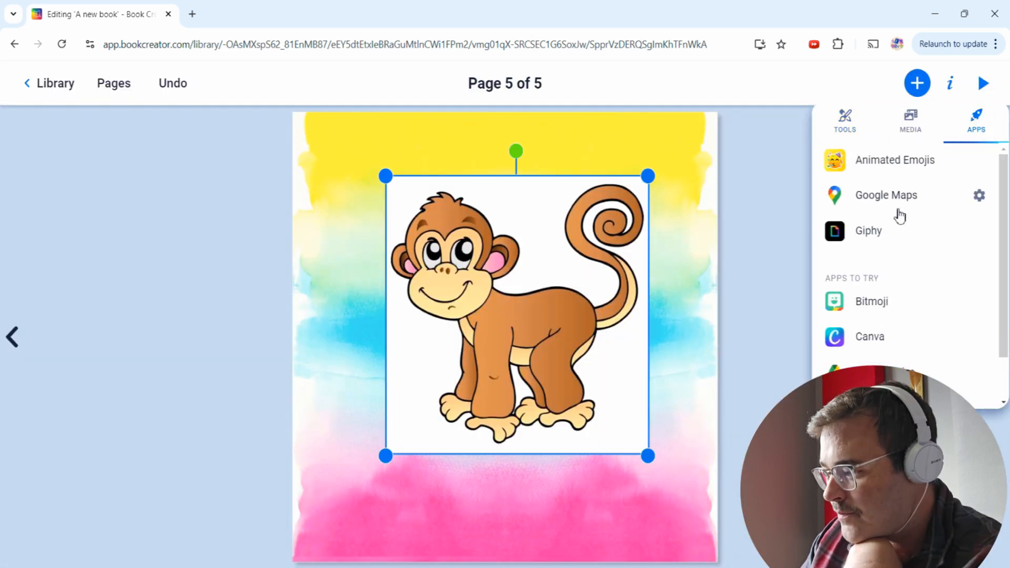
pyautogui.click(877, 337)
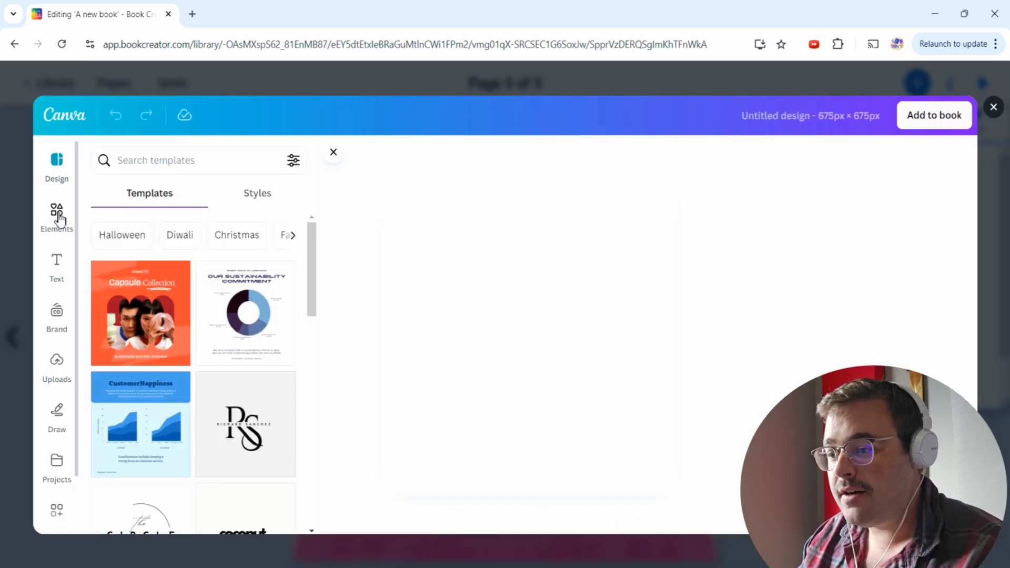
pyautogui.click(56, 213)
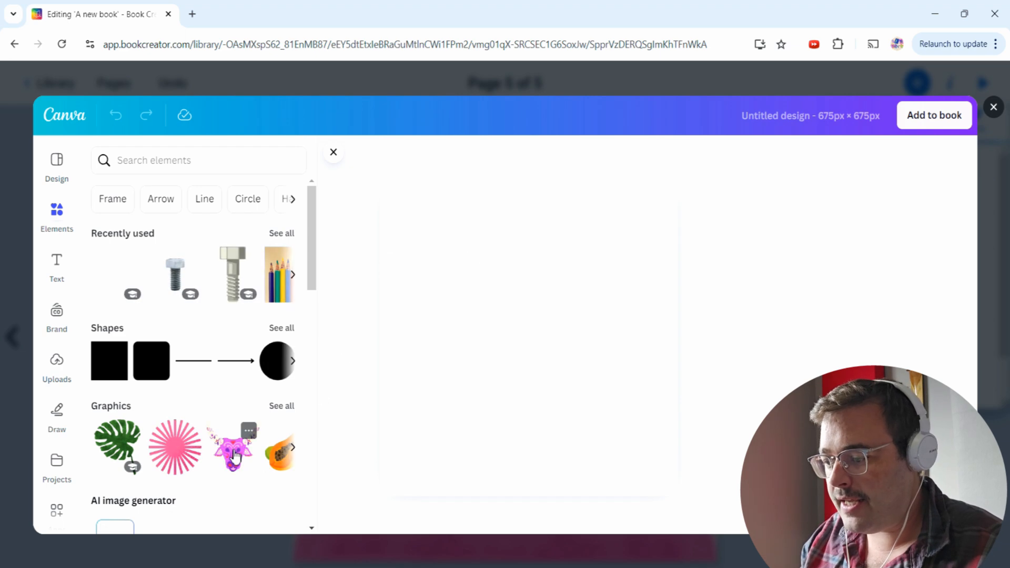
pyautogui.click(235, 455)
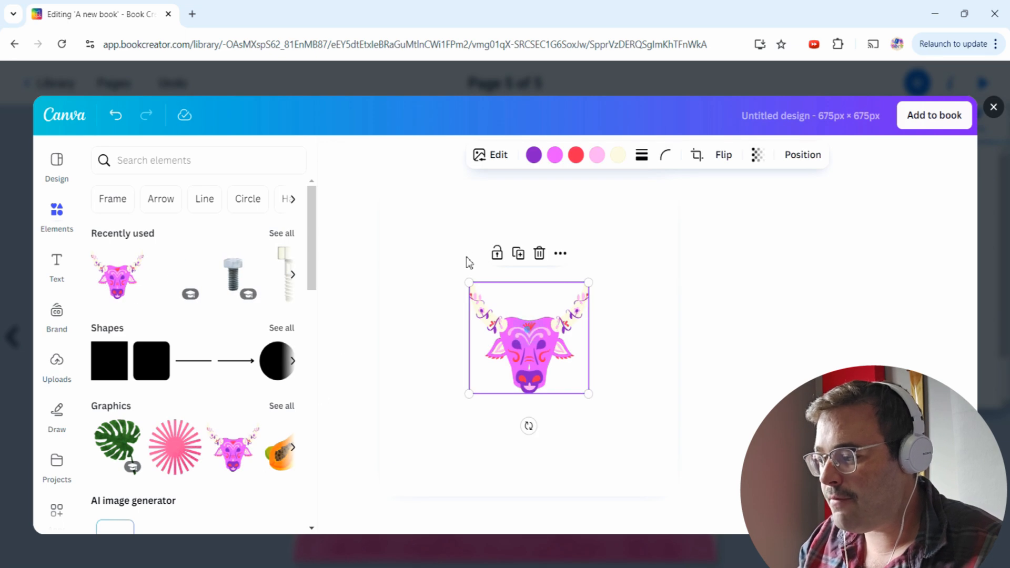
pyautogui.moveTo(469, 283); pyautogui.dragTo(443, 226)
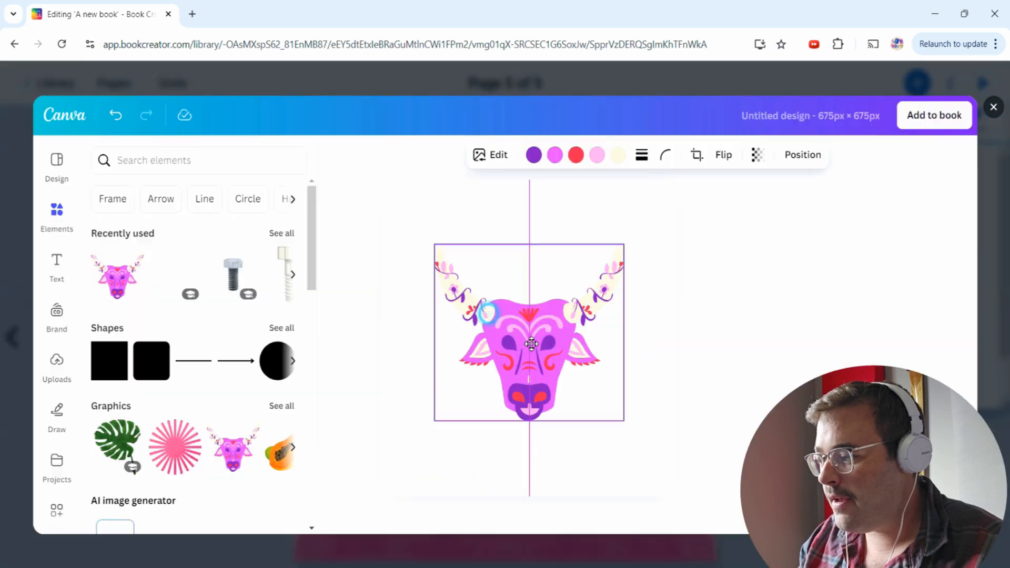
pyautogui.click(946, 125)
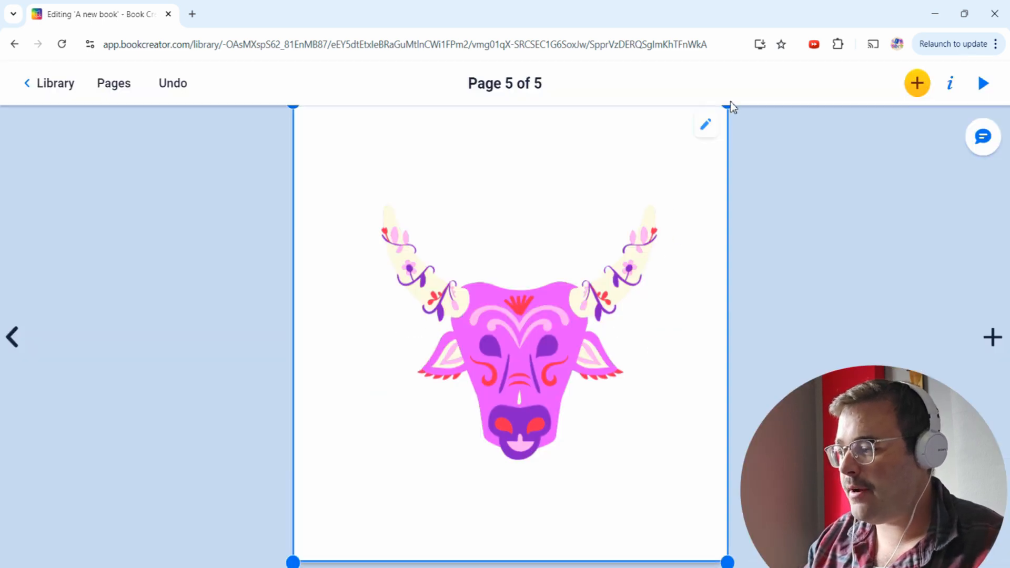
# Shrink the bull-head design on page 5 and reposition it near the middle of the page.
pyautogui.moveTo(728, 108); pyautogui.dragTo(579, 255)
pyautogui.moveTo(485, 411); pyautogui.dragTo(553, 331)
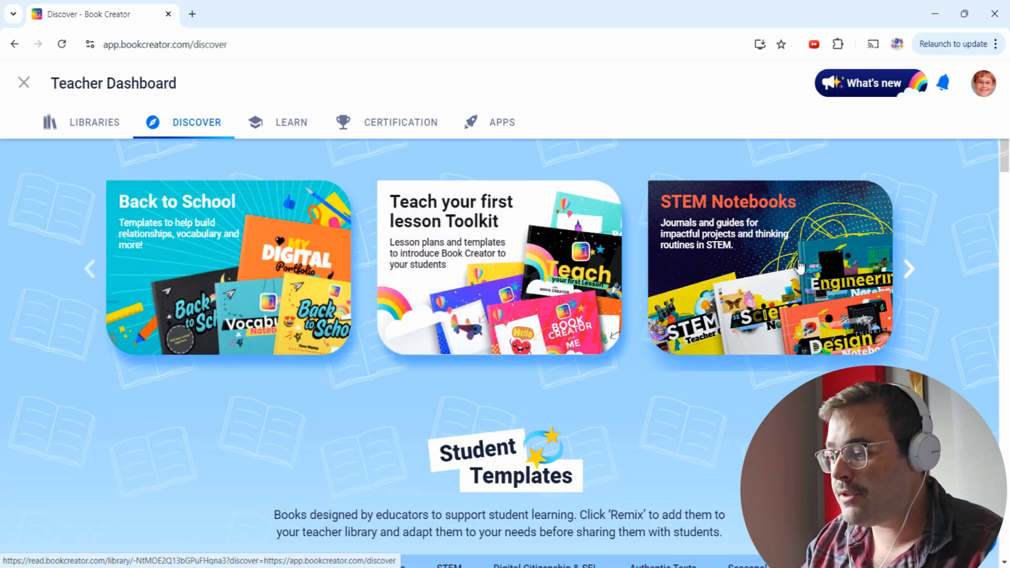
# Open the "Book Creator & Me (1-2)" book from the Getting Started student templates for reading.
pyautogui.scroll(-7, 591, 318)
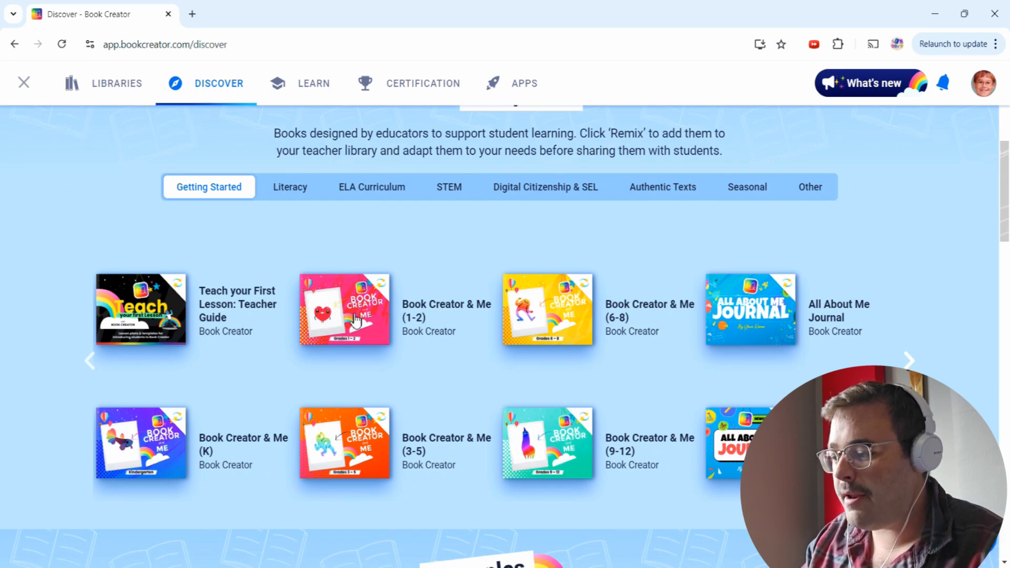
pyautogui.click(354, 319)
pyautogui.click(575, 437)
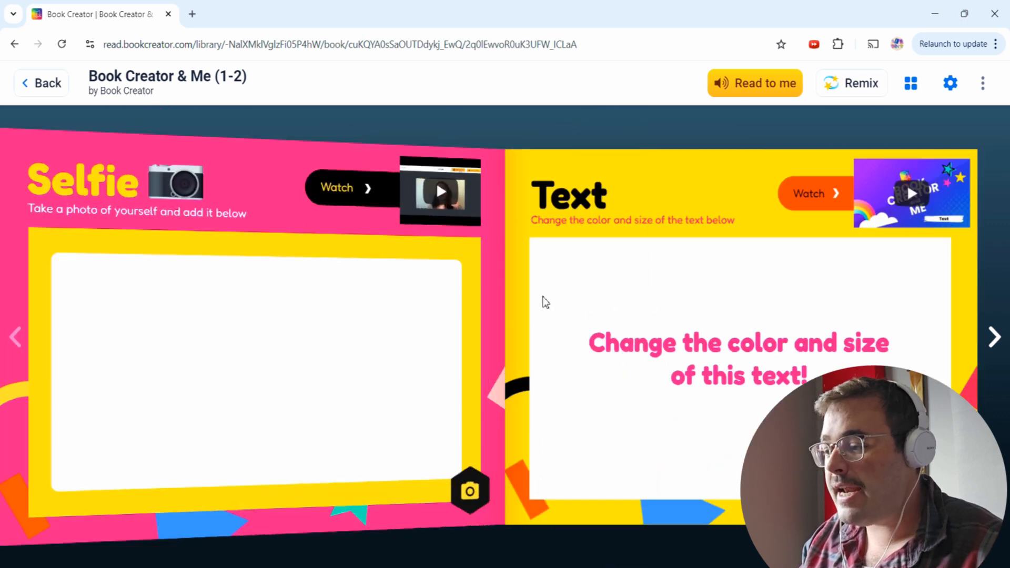
# Play and close the Selfie page's tutorial video, and leaf through the template book to its end.
pyautogui.click(436, 191)
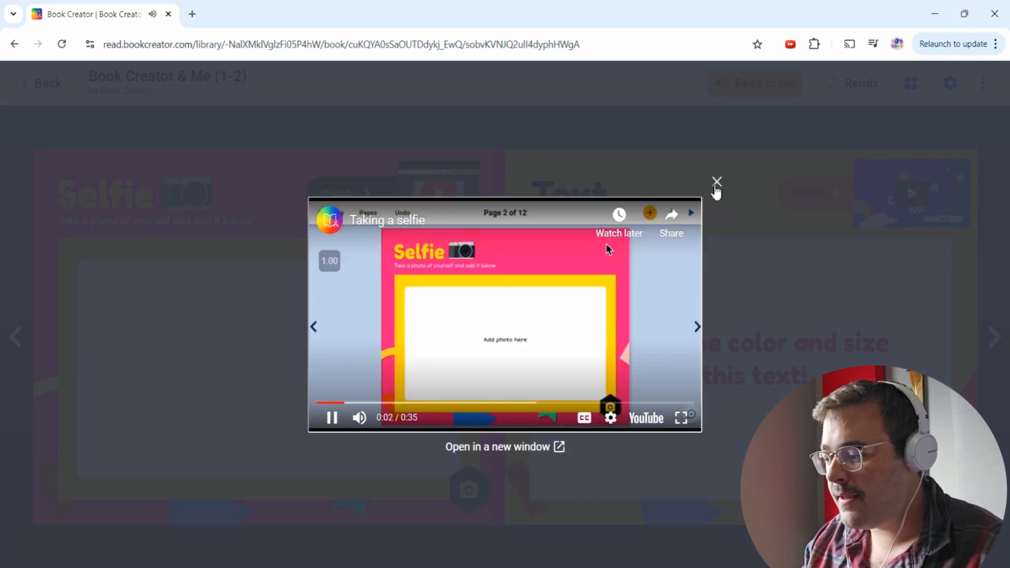
pyautogui.click(716, 186)
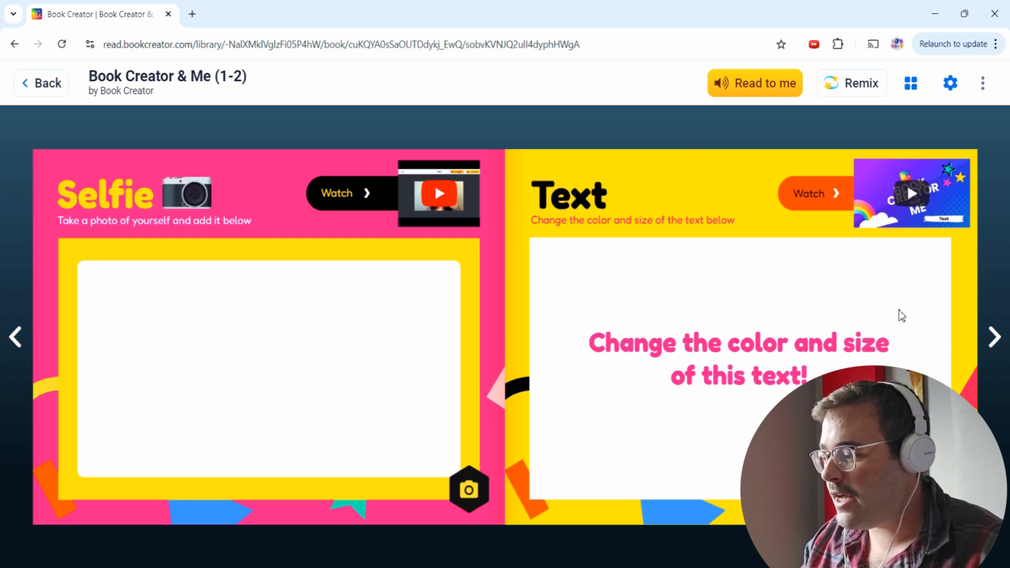
pyautogui.click(989, 338)
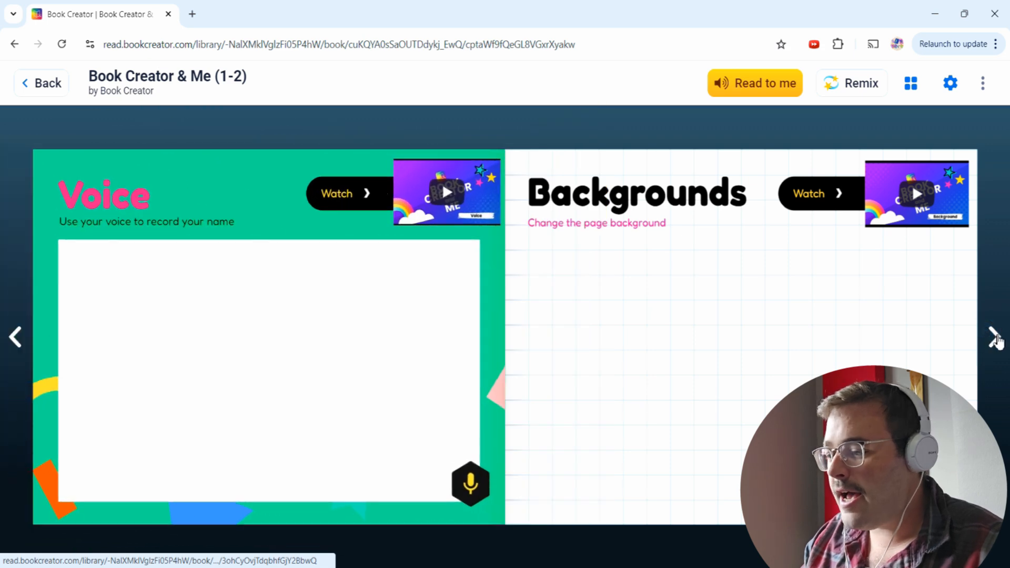
pyautogui.click(994, 337)
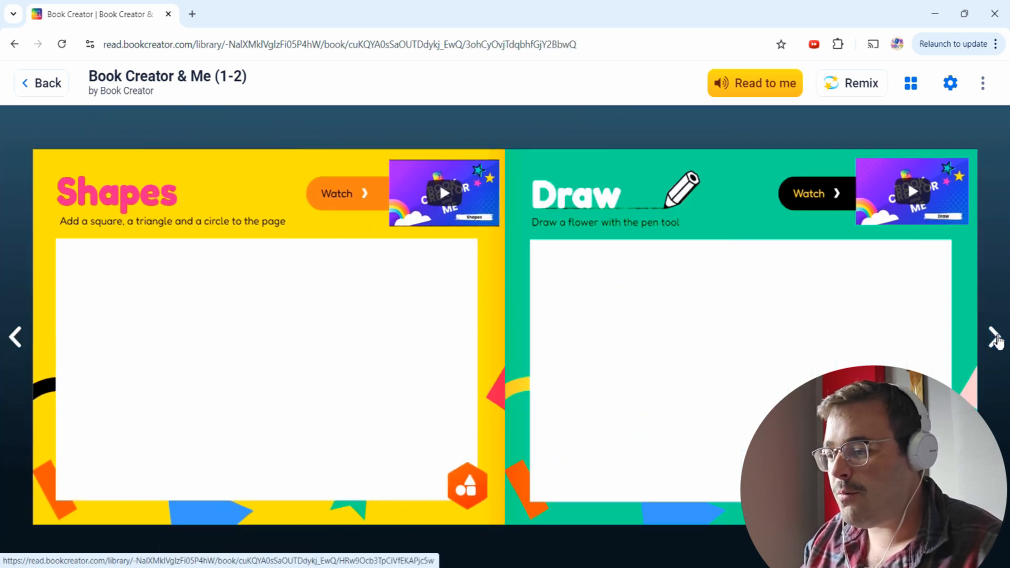
pyautogui.click(994, 337)
pyautogui.click(994, 338)
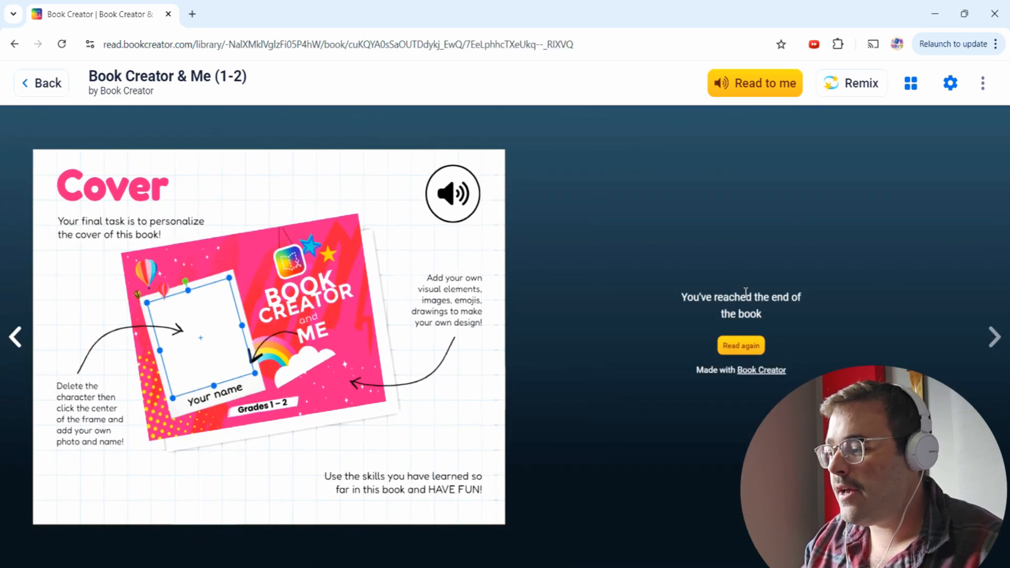